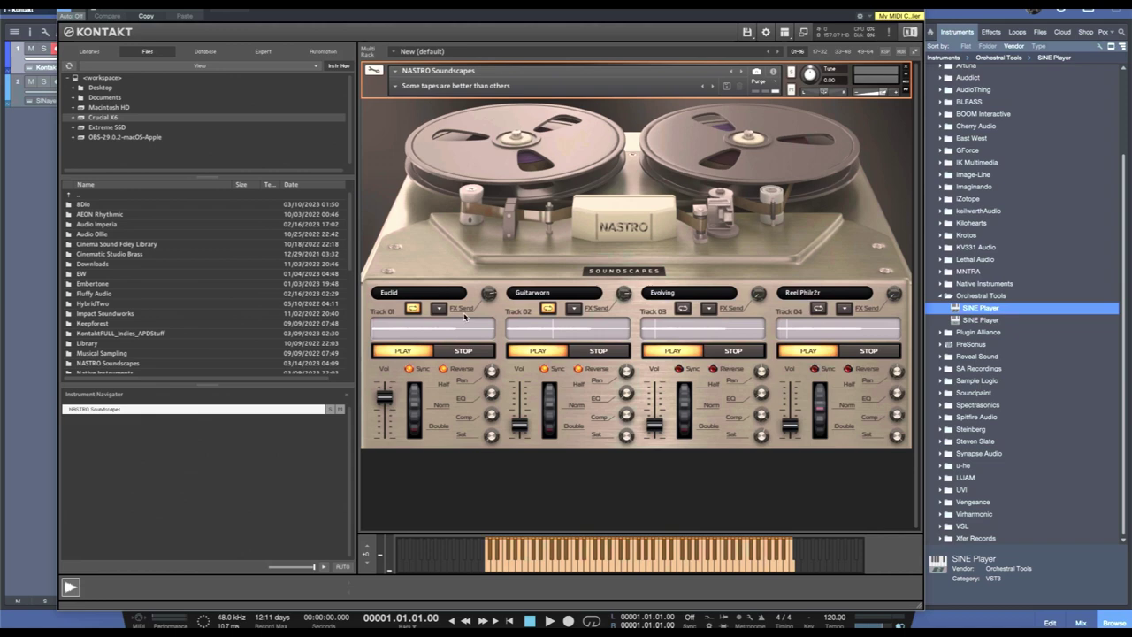
{"action": "left_click", "coordinate": [415, 294]}
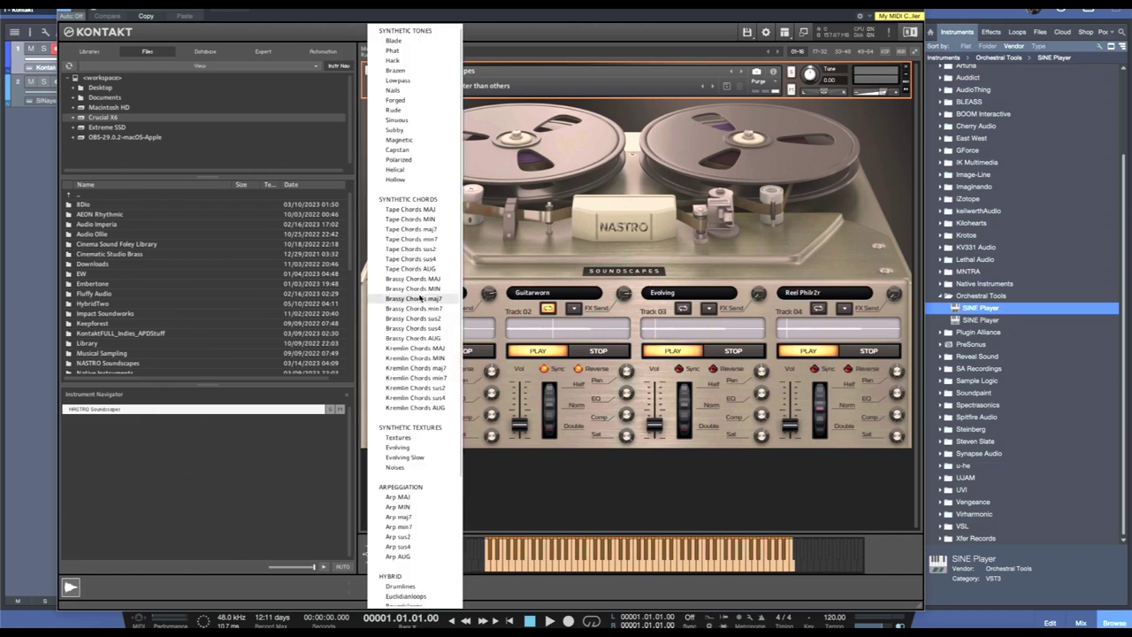
{"action": "left_click", "coordinate": [552, 295]}
{"action": "left_click", "coordinate": [552, 295]}
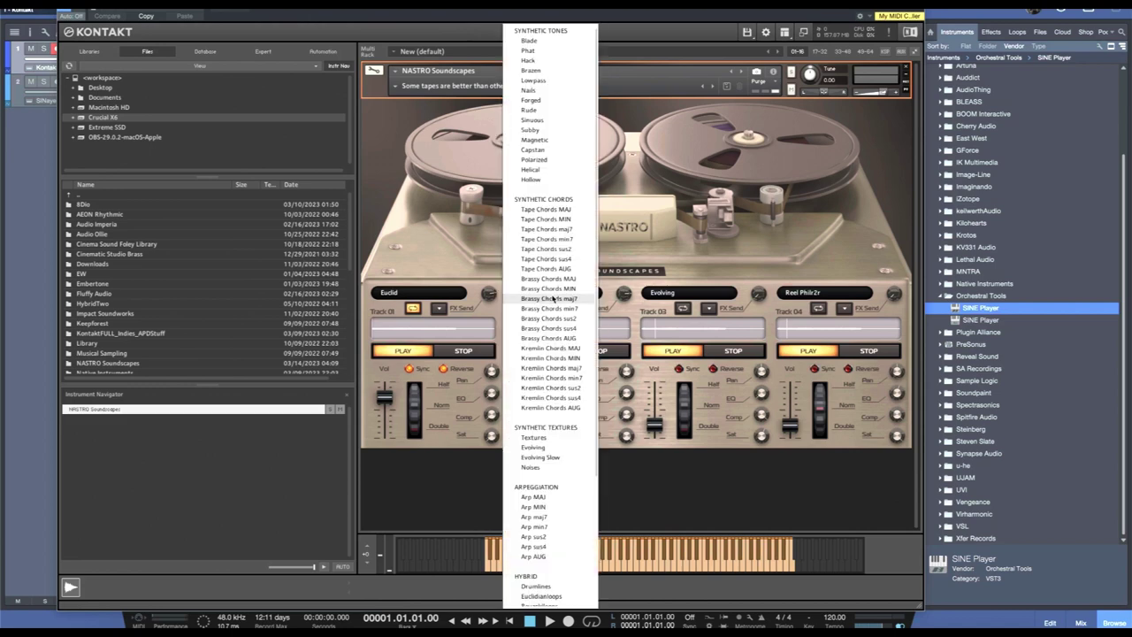
{"action": "left_click", "coordinate": [621, 169]}
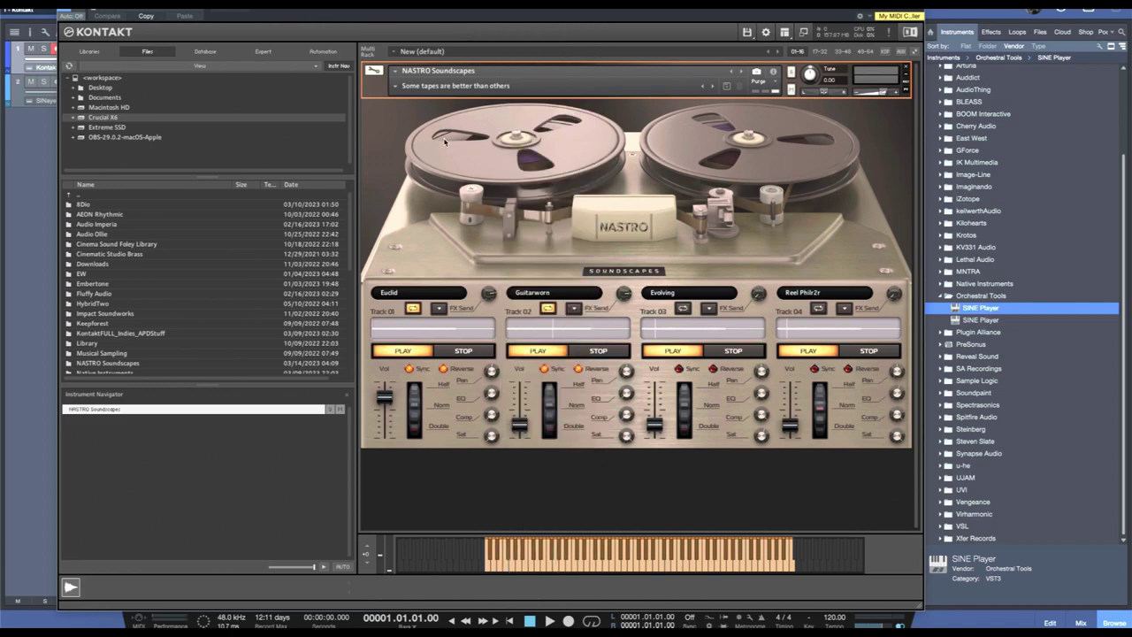
{"action": "left_click", "coordinate": [395, 86]}
{"action": "left_click", "coordinate": [558, 138]}
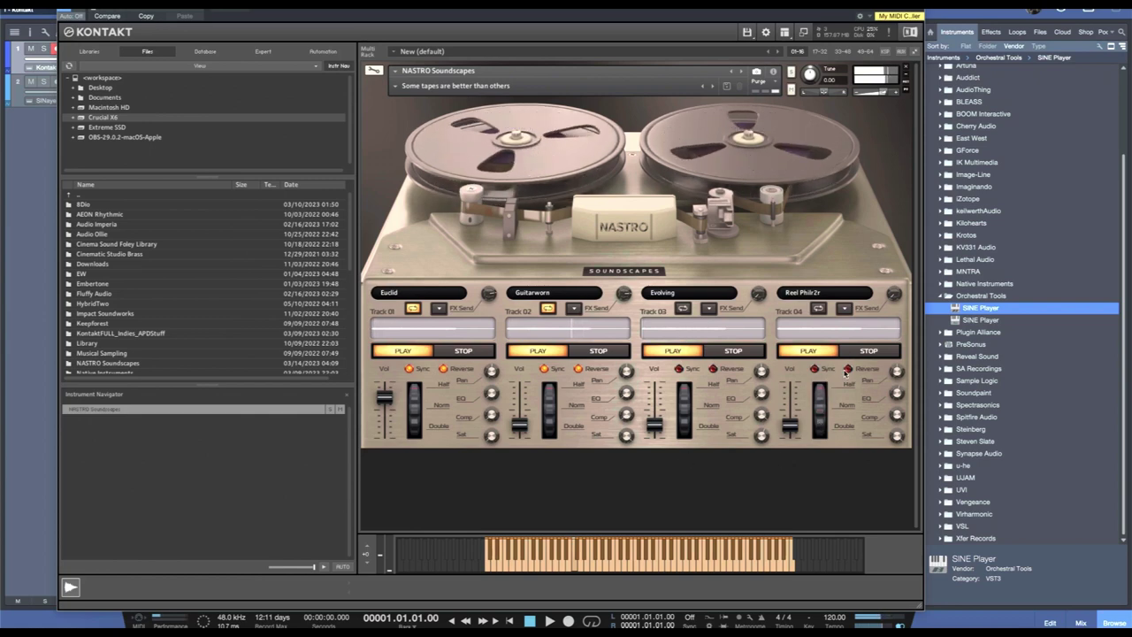
Toggle reverse playback on Track 04 and load the Arpeggio su Nastro snapshot from the Arp category
{"action": "left_click", "coordinate": [849, 369]}
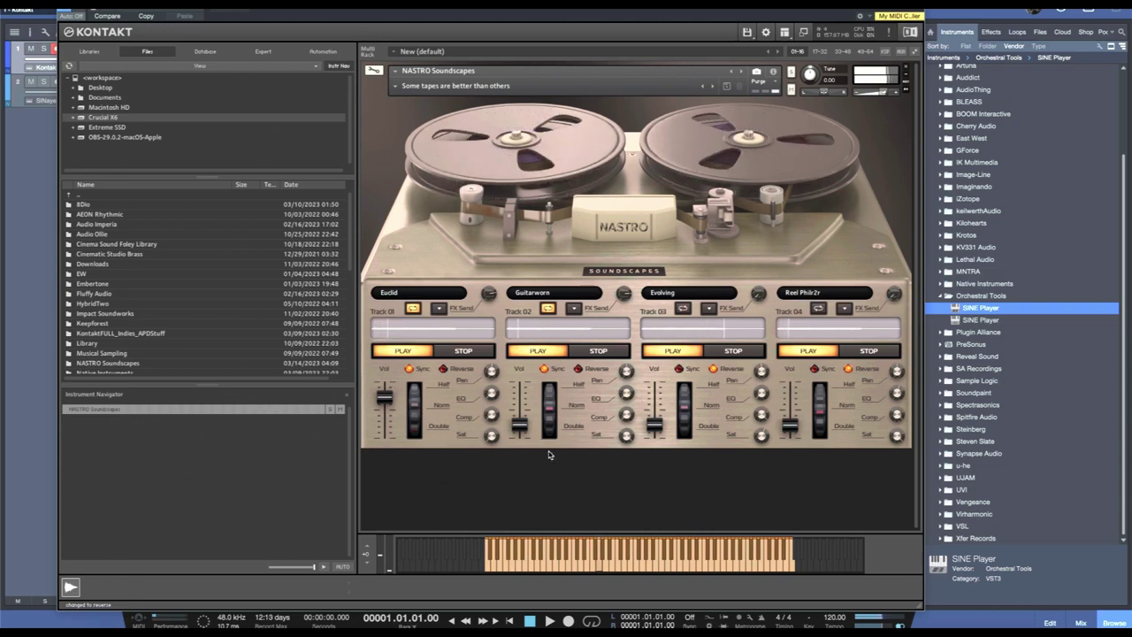
{"action": "left_click", "coordinate": [396, 87]}
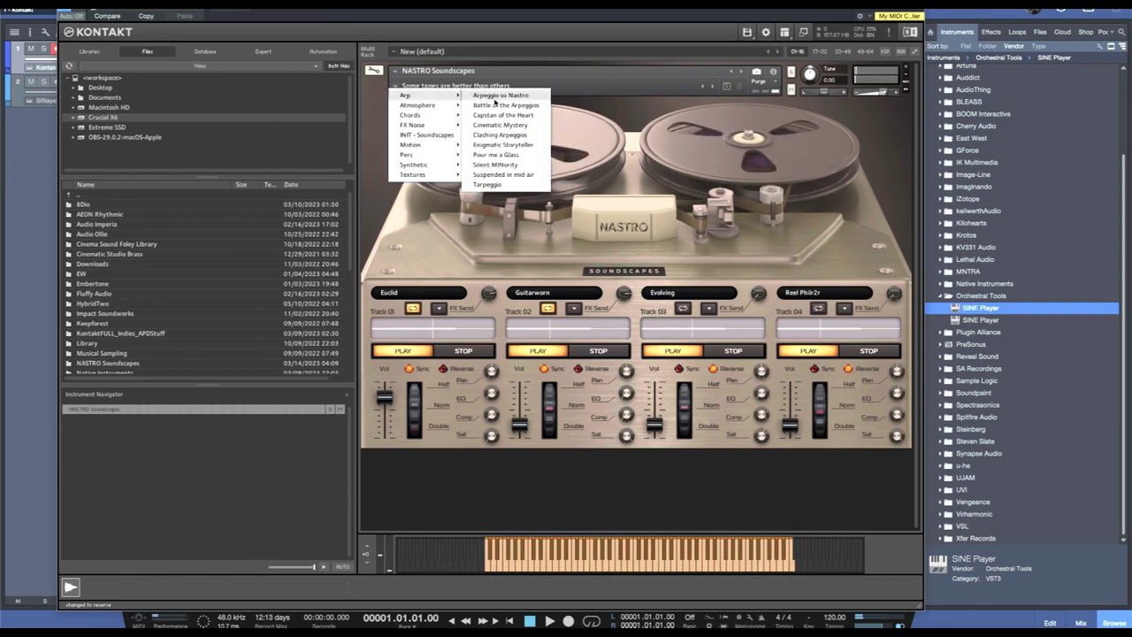
{"action": "left_click", "coordinate": [497, 95]}
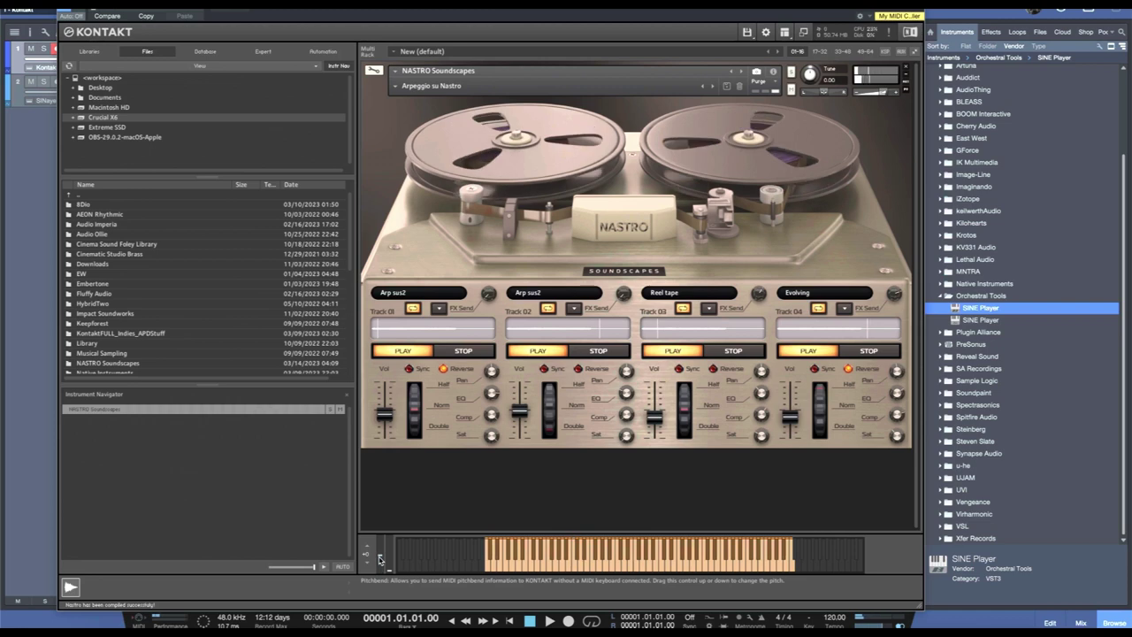
Set the sound sources of Tracks 01 to 03 to Tape Chords sus2, Hollow and Arp sus2, and turn off reverse on Tracks 01 and 04
{"action": "left_click", "coordinate": [404, 292]}
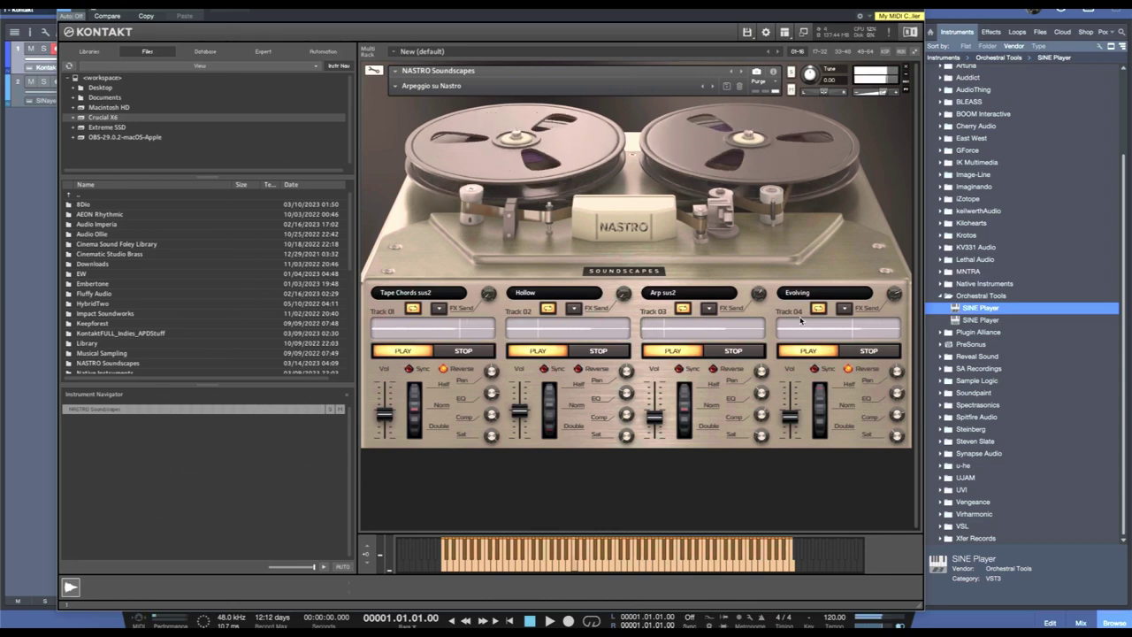
{"action": "left_click", "coordinate": [848, 370]}
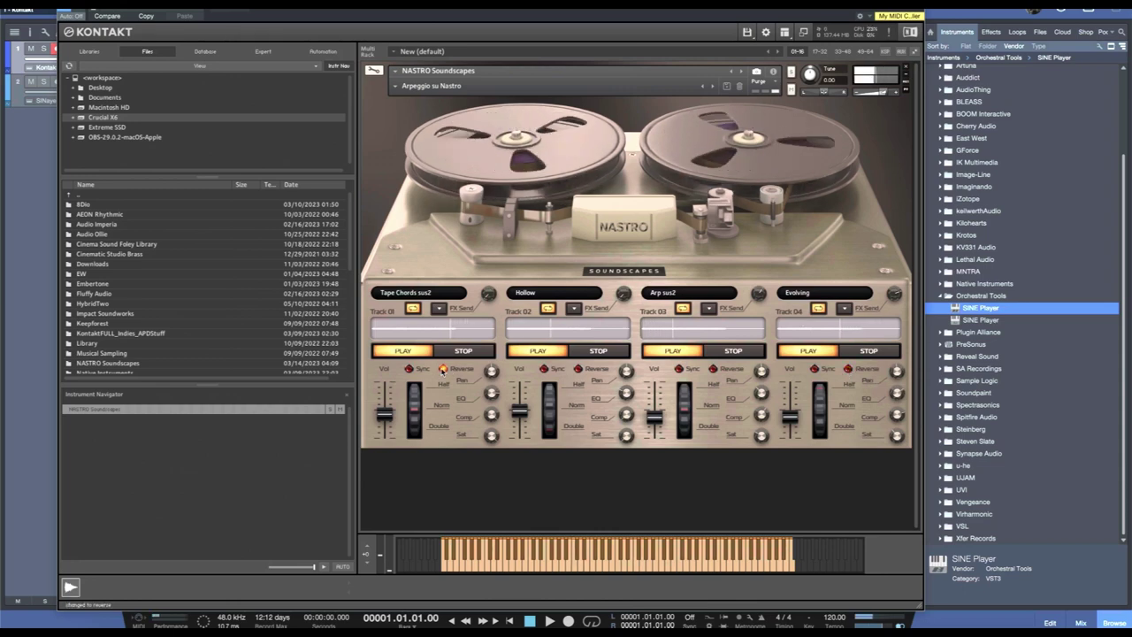
{"action": "left_click", "coordinate": [443, 369]}
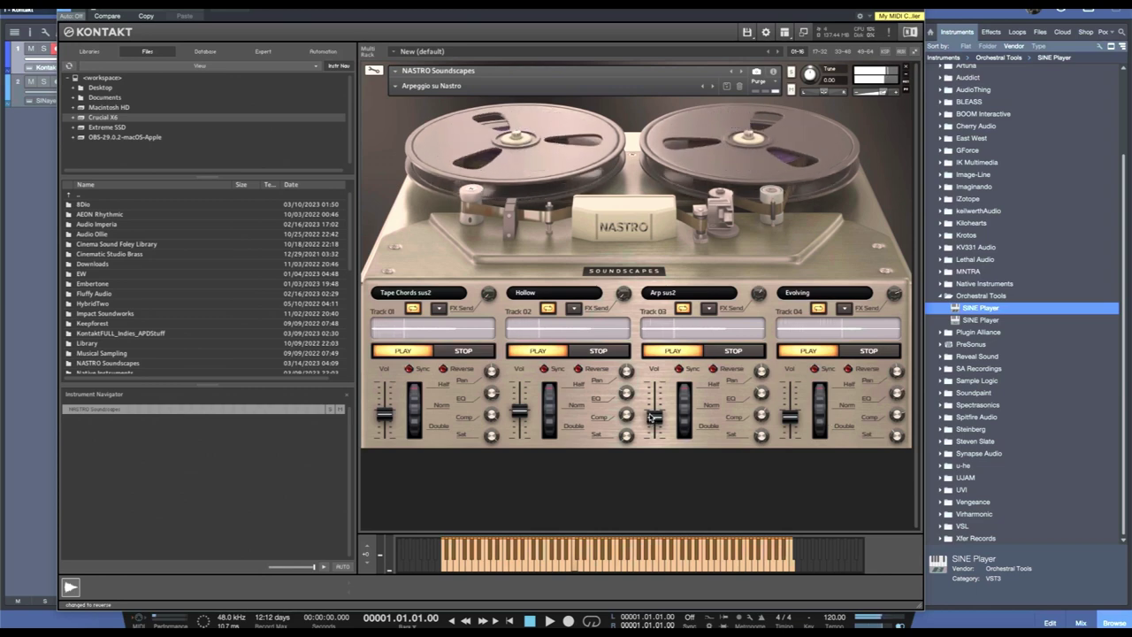
Enable both Sync and Reverse on all four tape tracks
{"action": "left_click", "coordinate": [680, 368]}
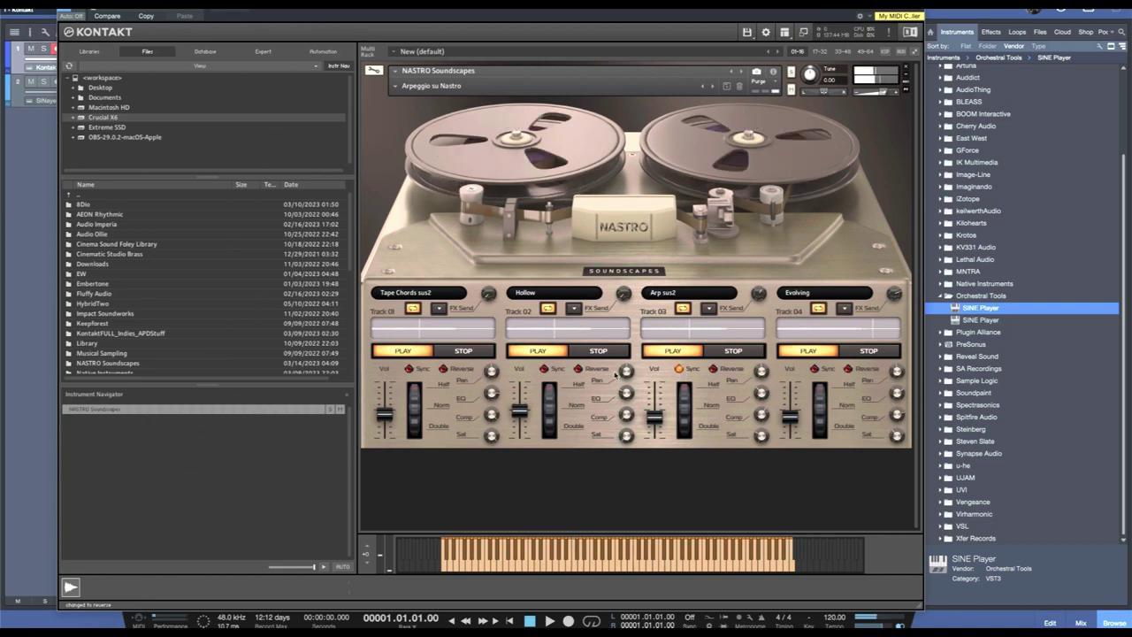
{"action": "left_click", "coordinate": [814, 369]}
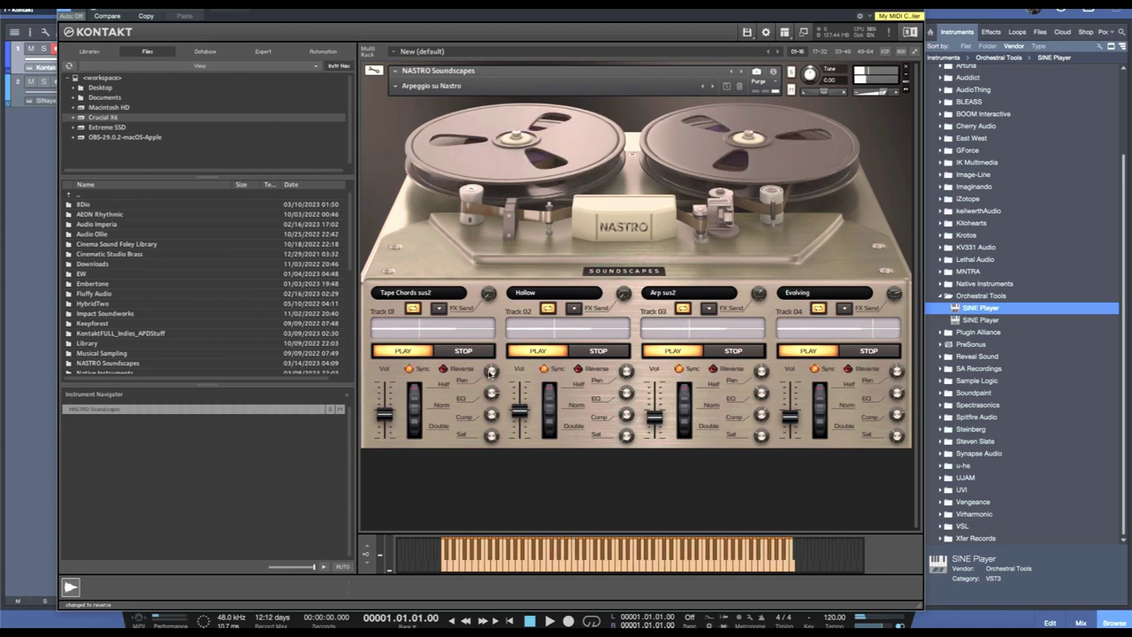
{"action": "left_click", "coordinate": [582, 370]}
{"action": "left_click", "coordinate": [714, 370]}
{"action": "left_click", "coordinate": [848, 369]}
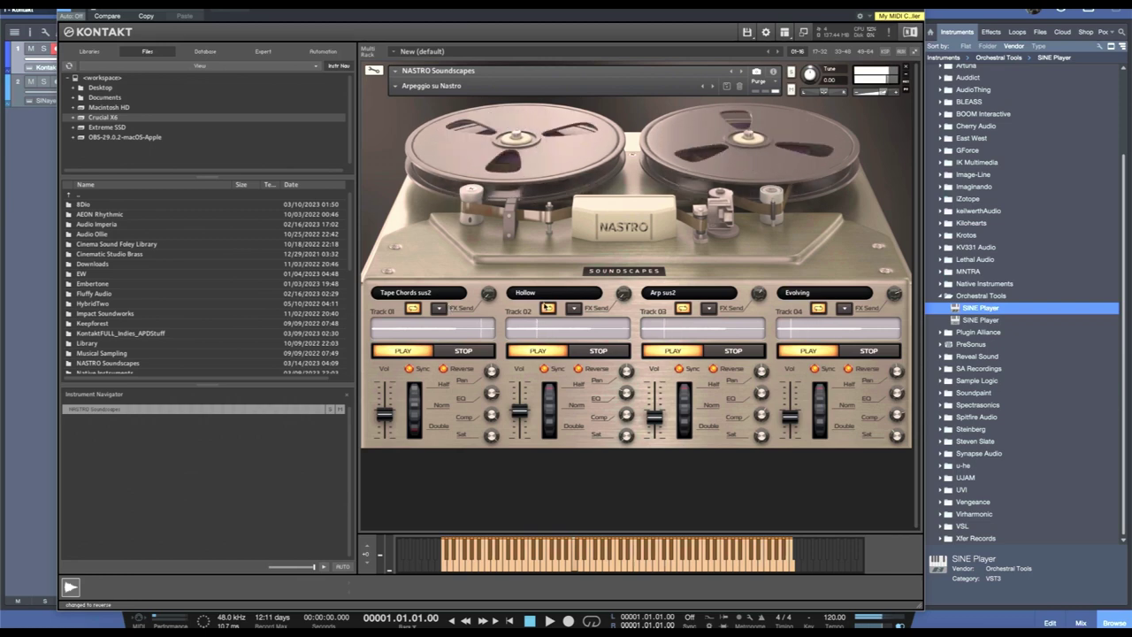
Load the Cinematic Mystery snapshot from the Arp category and slightly lower the volume of Track 01
{"action": "left_click", "coordinate": [403, 88]}
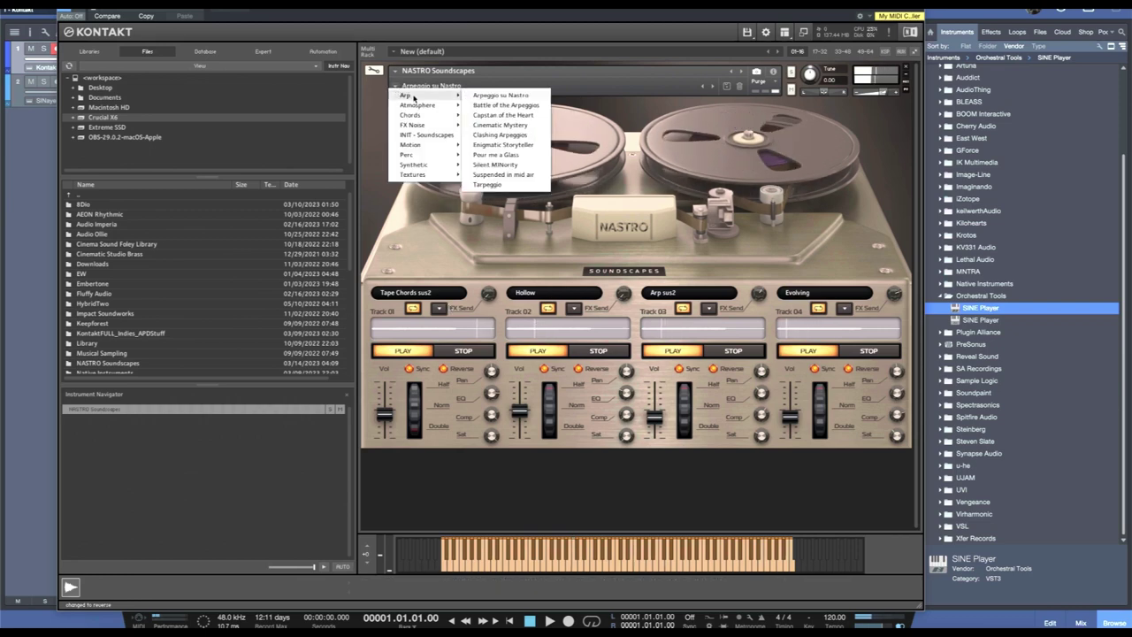
{"action": "left_click", "coordinate": [533, 125]}
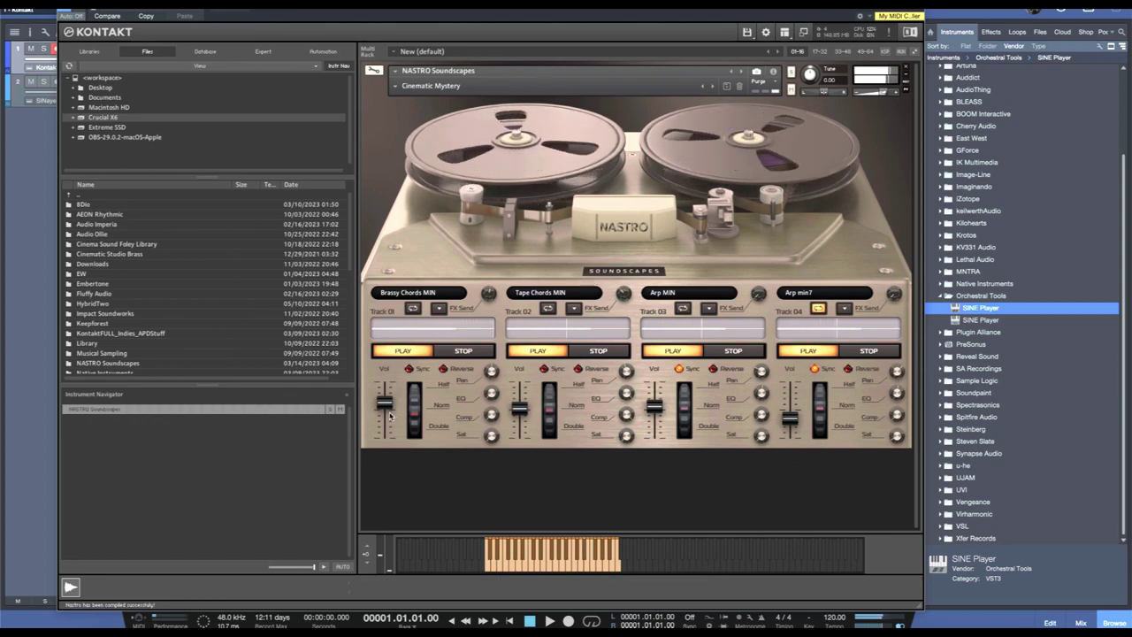
{"action": "mouse_move", "coordinate": [386, 403]}
{"action": "left_mouse_down"}
{"action": "mouse_move", "coordinate": [387, 380]}
{"action": "mouse_move", "coordinate": [386, 412]}
{"action": "left_mouse_up"}
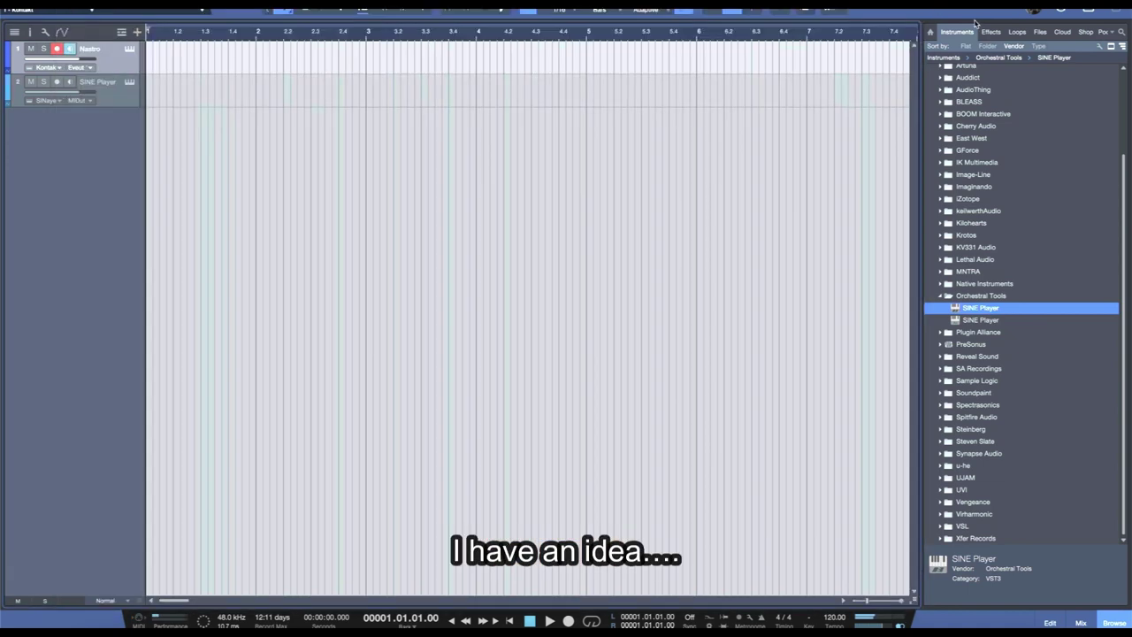
Collapse the Orchestral Tools folder in the instrument browser and start playback of the Nastro and Impact arrangement
{"action": "left_click", "coordinate": [945, 297]}
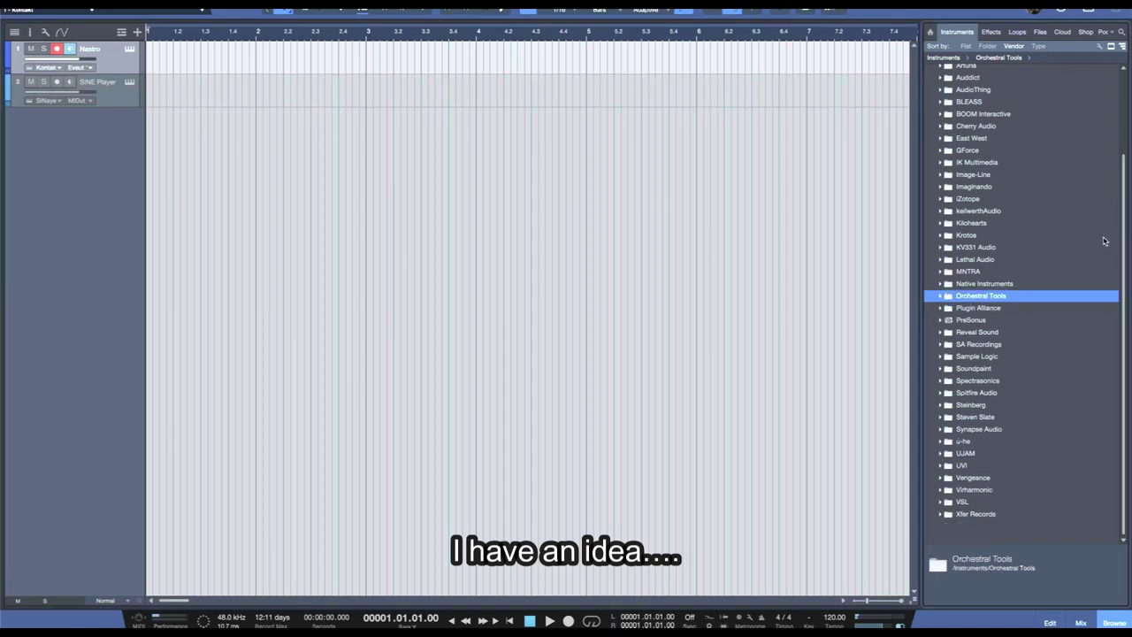
{"action": "key", "text": "space"}
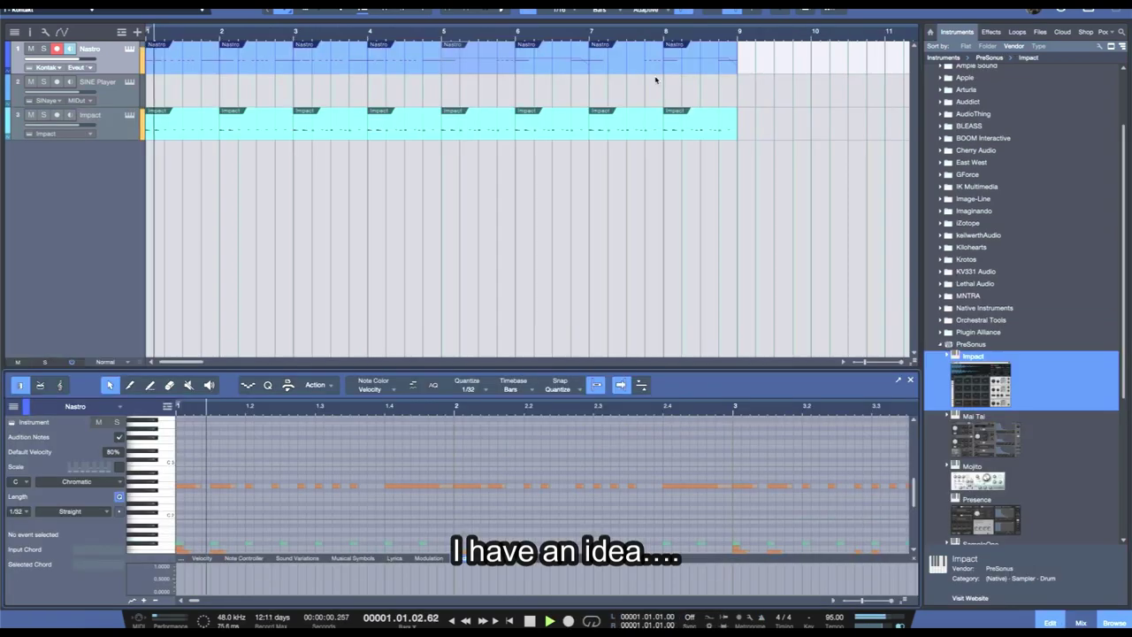
Replace the Nastro clip at bar 7 with a copy of the bar 5 clip, and stop playback
{"action": "left_click", "coordinate": [634, 66]}
{"action": "key", "text": "Delete"}
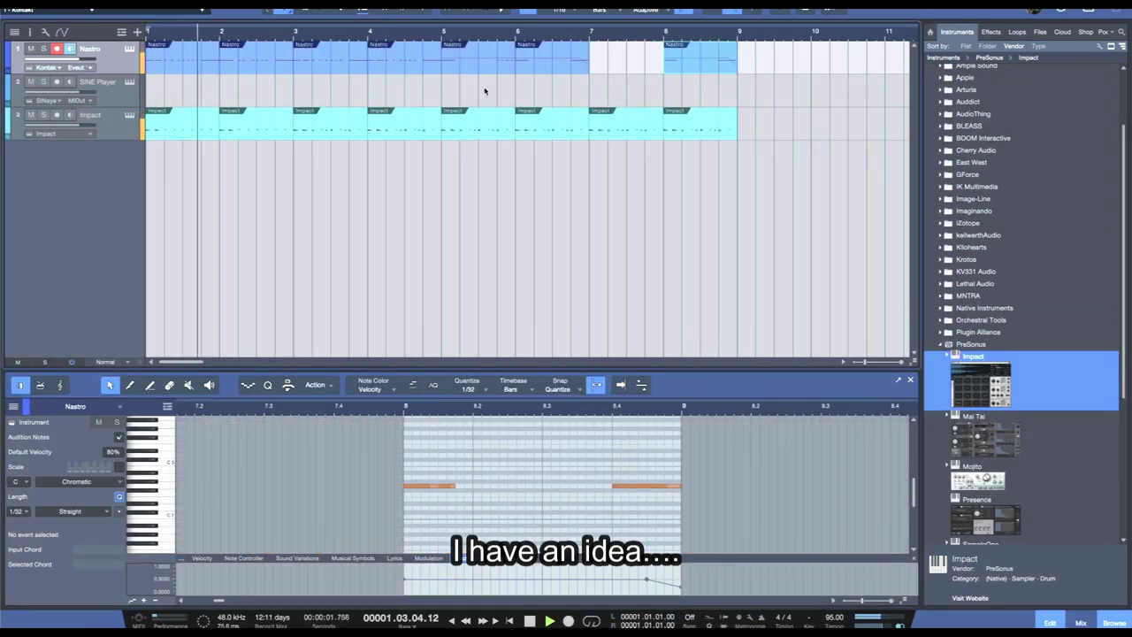
{"action": "left_click", "coordinate": [476, 67]}
{"action": "left_click_drag", "start_coordinate": [476, 67], "coordinate": [624, 68]}
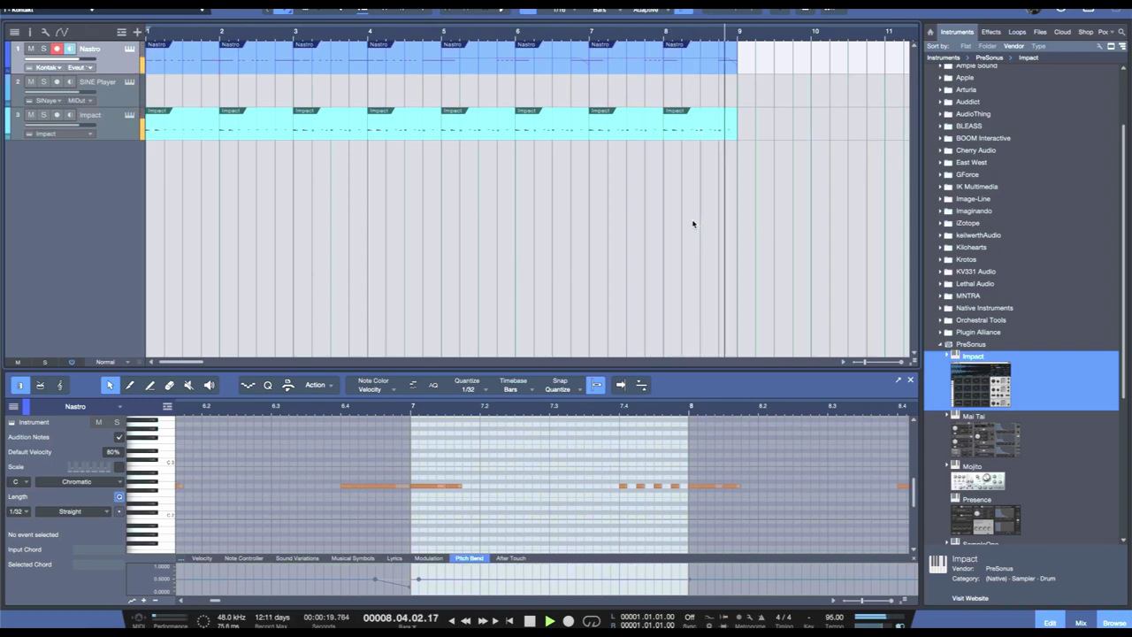
{"action": "key", "text": "space"}
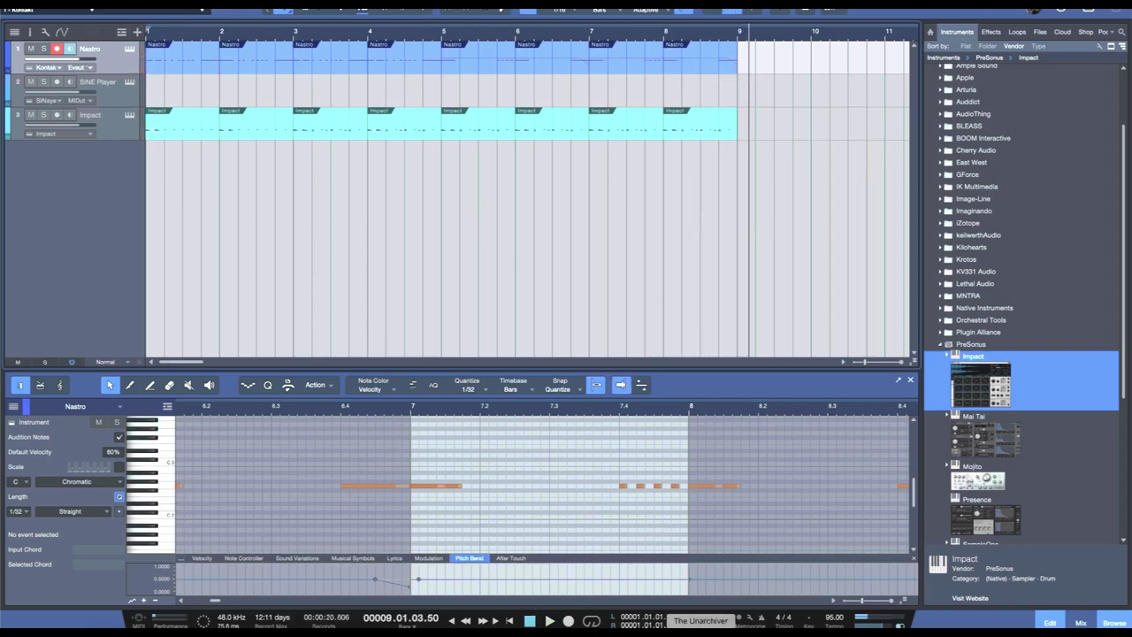
Return to the NASTRO Soundscapes instrument and load the Atonal Reel snapshot from the Atmosphere category
{"action": "left_click", "coordinate": [645, 633]}
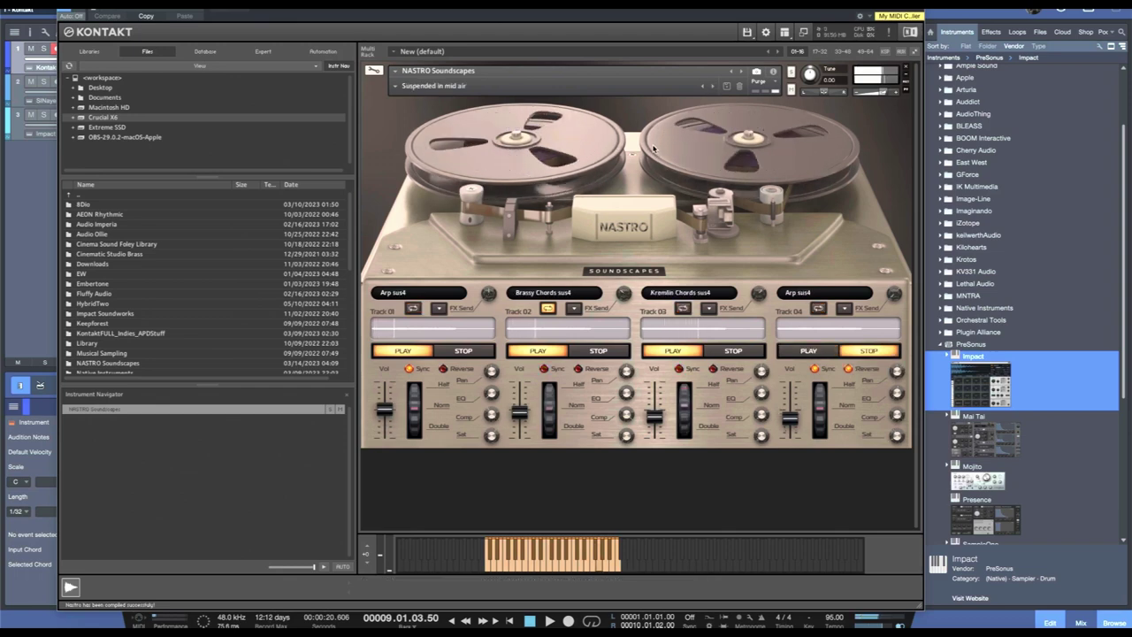
{"action": "left_click", "coordinate": [396, 86]}
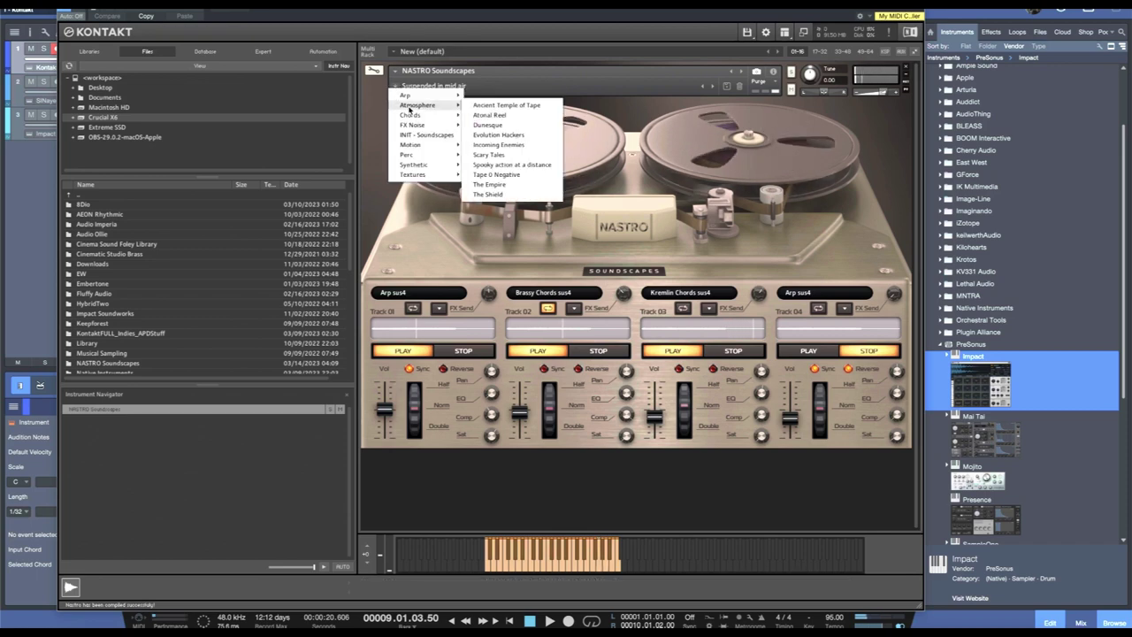
{"action": "left_click", "coordinate": [481, 116]}
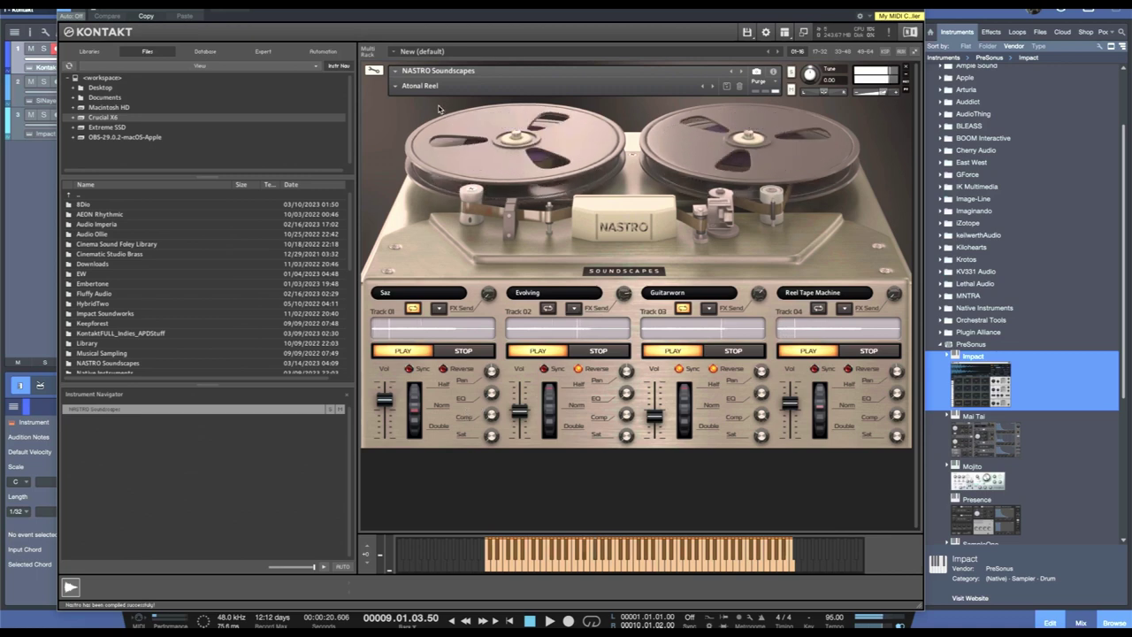
Load the Evolution Hackers snapshot from the Atmosphere category
{"action": "left_click", "coordinate": [396, 87]}
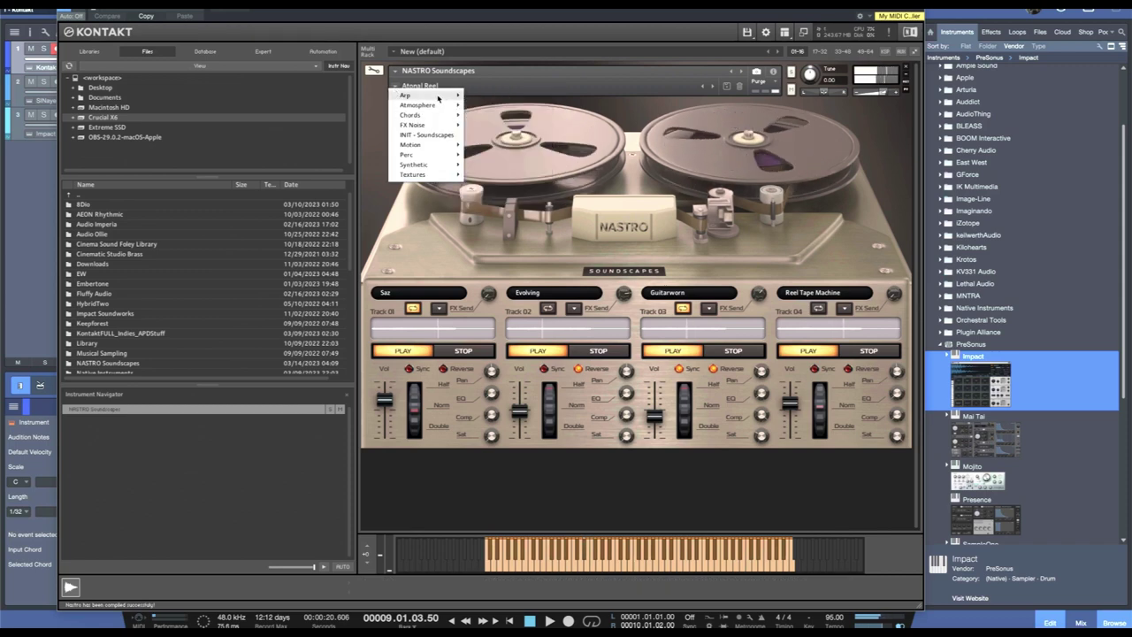
{"action": "mouse_move", "coordinate": [441, 108]}
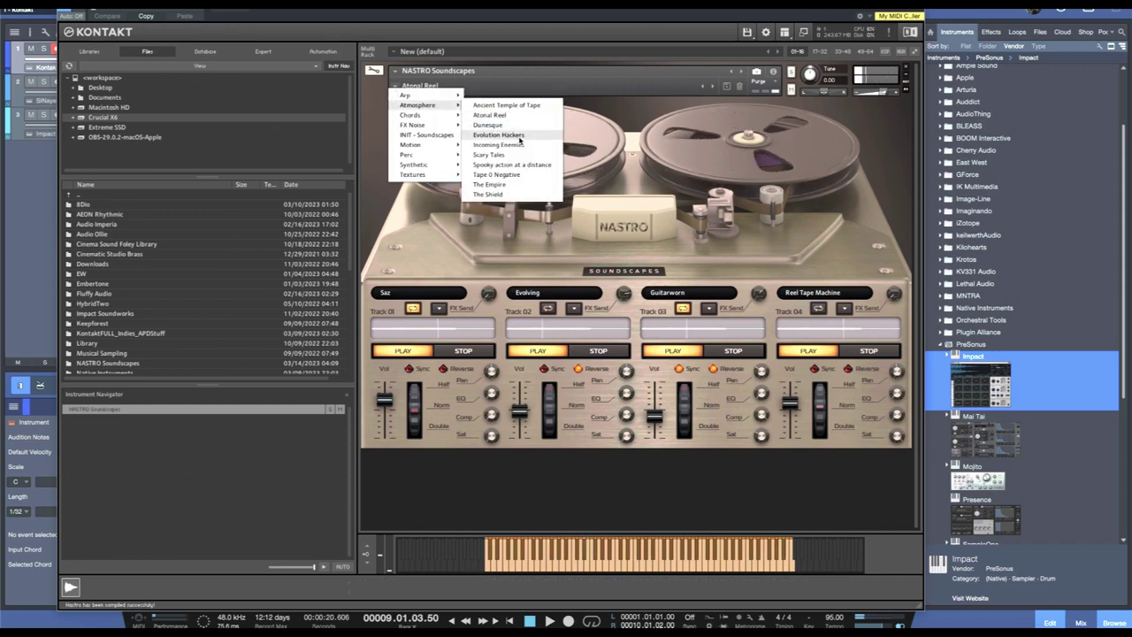
{"action": "left_click", "coordinate": [515, 135]}
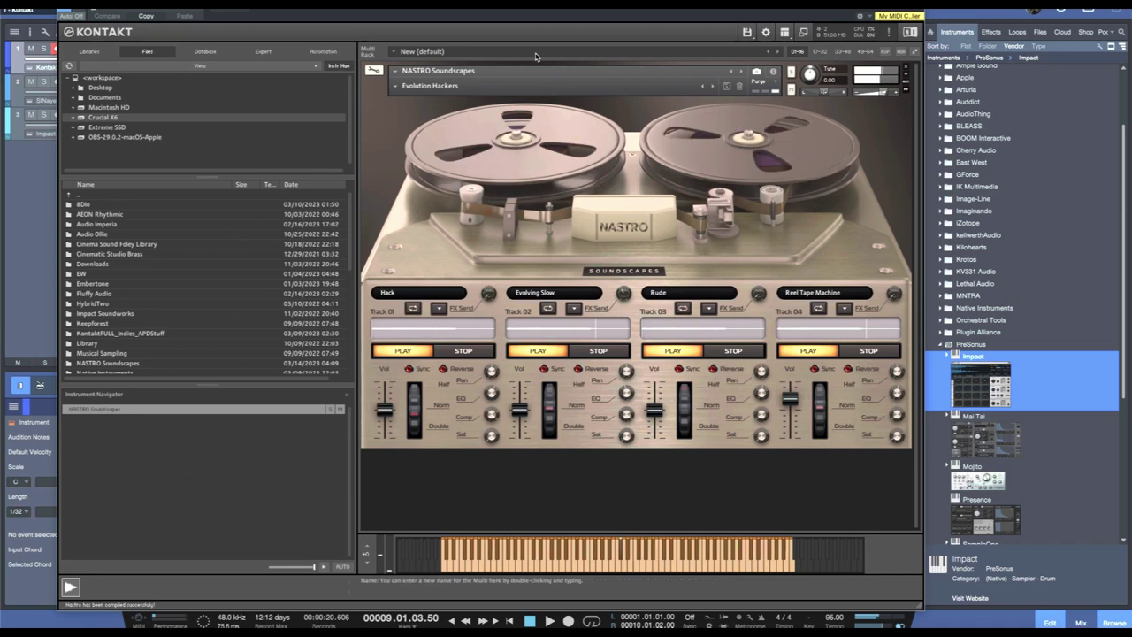
Load the Augmented Realitape snapshot
{"action": "left_click", "coordinate": [395, 86]}
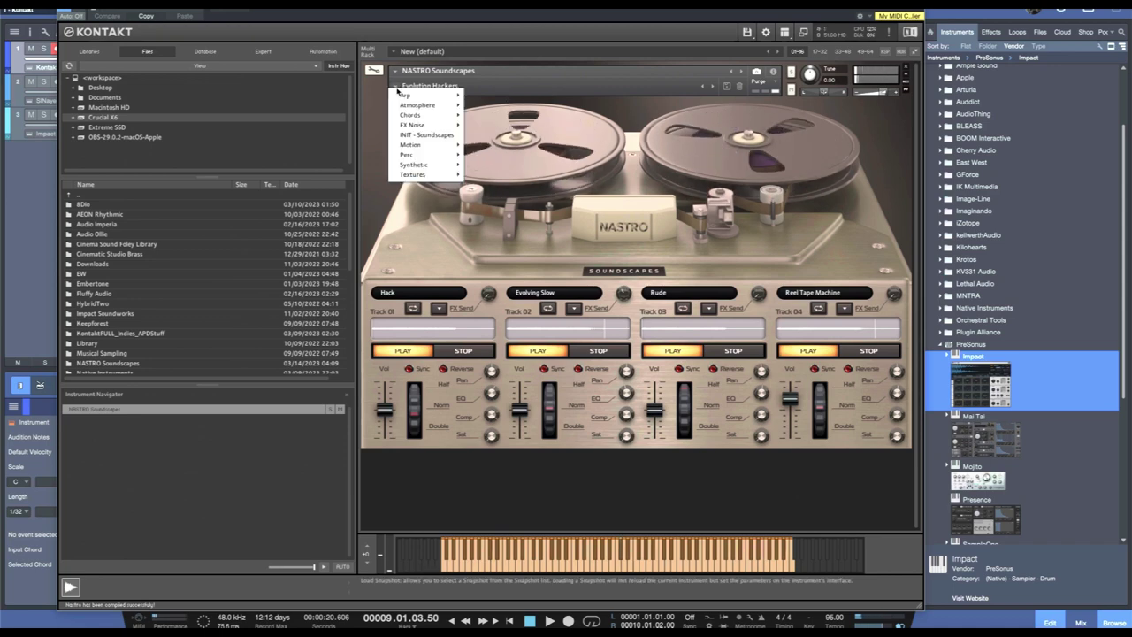
{"action": "left_click", "coordinate": [431, 124]}
{"action": "key", "text": "Escape"}
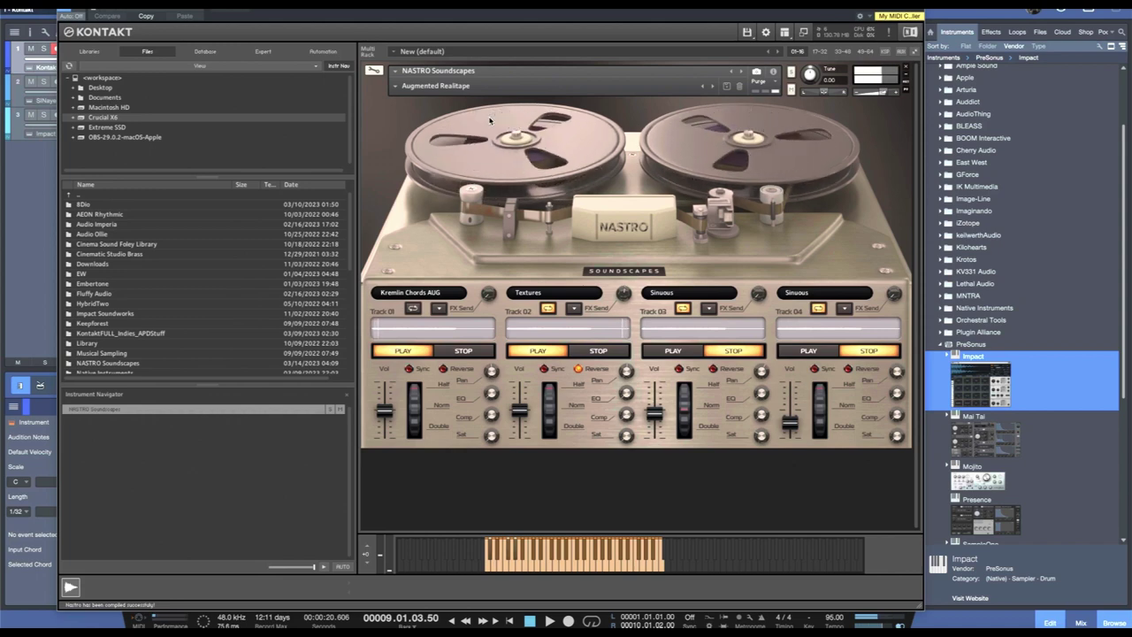
Load the Belts & Motors snapshot
{"action": "left_click", "coordinate": [397, 89]}
{"action": "left_click", "coordinate": [442, 115]}
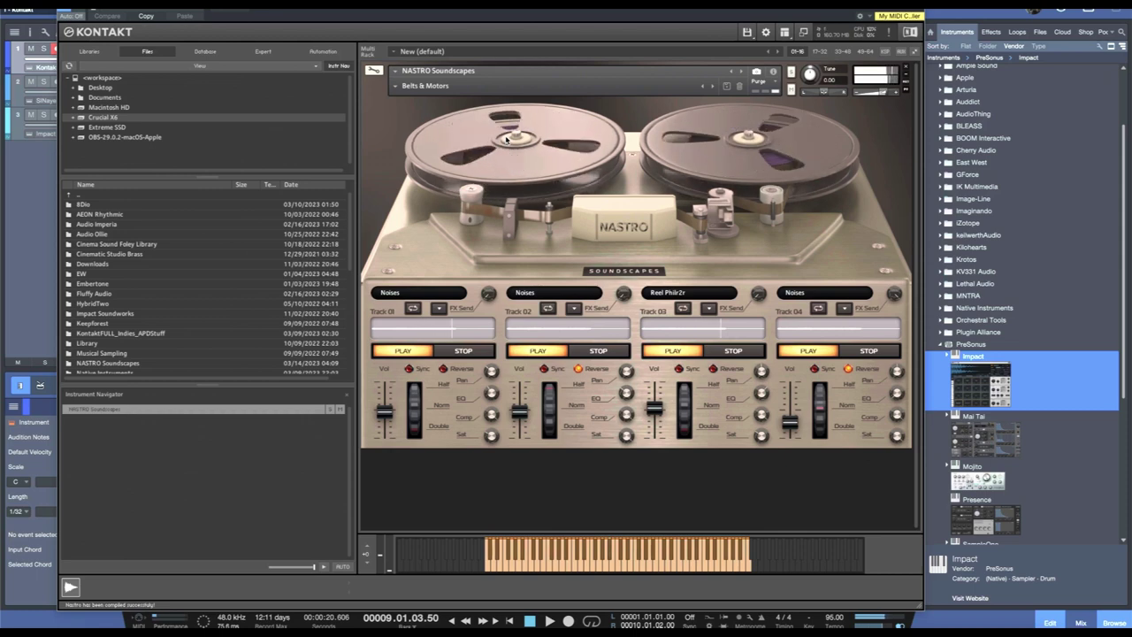
Load the Cassette snapshot from the FX Noise category
{"action": "left_click", "coordinate": [411, 85]}
{"action": "mouse_move", "coordinate": [426, 126]}
{"action": "left_click", "coordinate": [485, 144]}
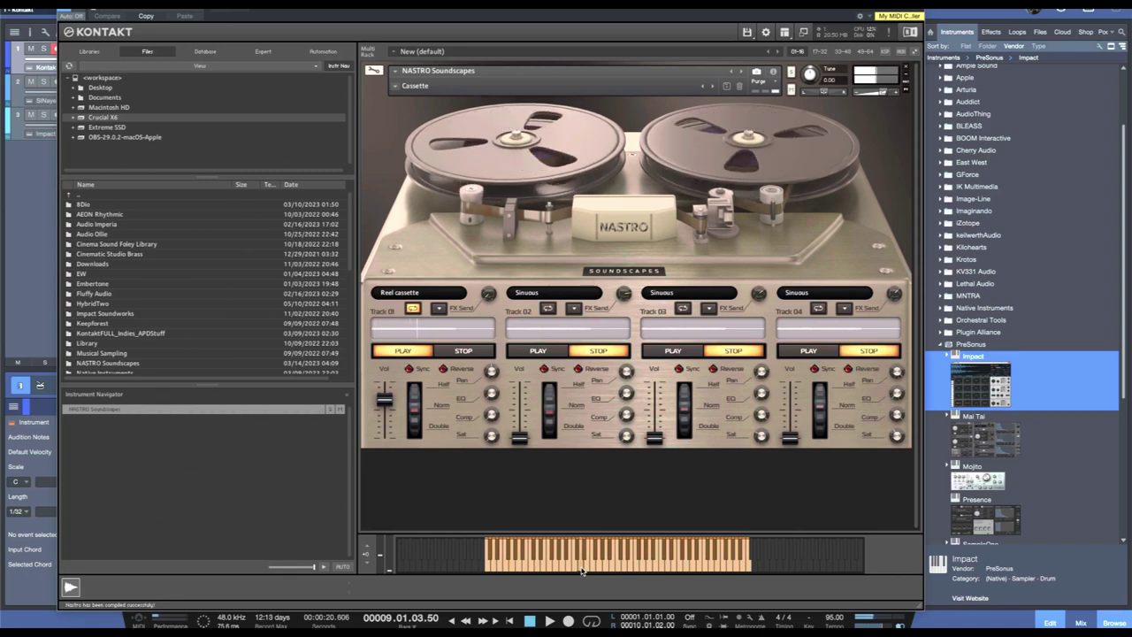
Load the Chromium snapshot from the Motion category
{"action": "left_click", "coordinate": [396, 88]}
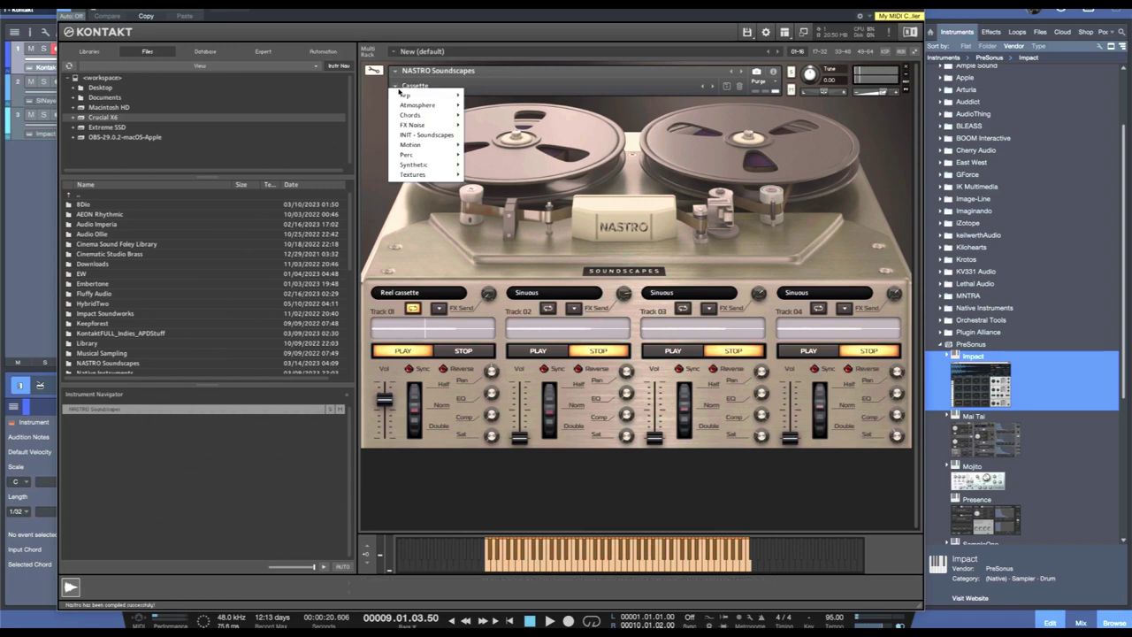
{"action": "mouse_move", "coordinate": [426, 148]}
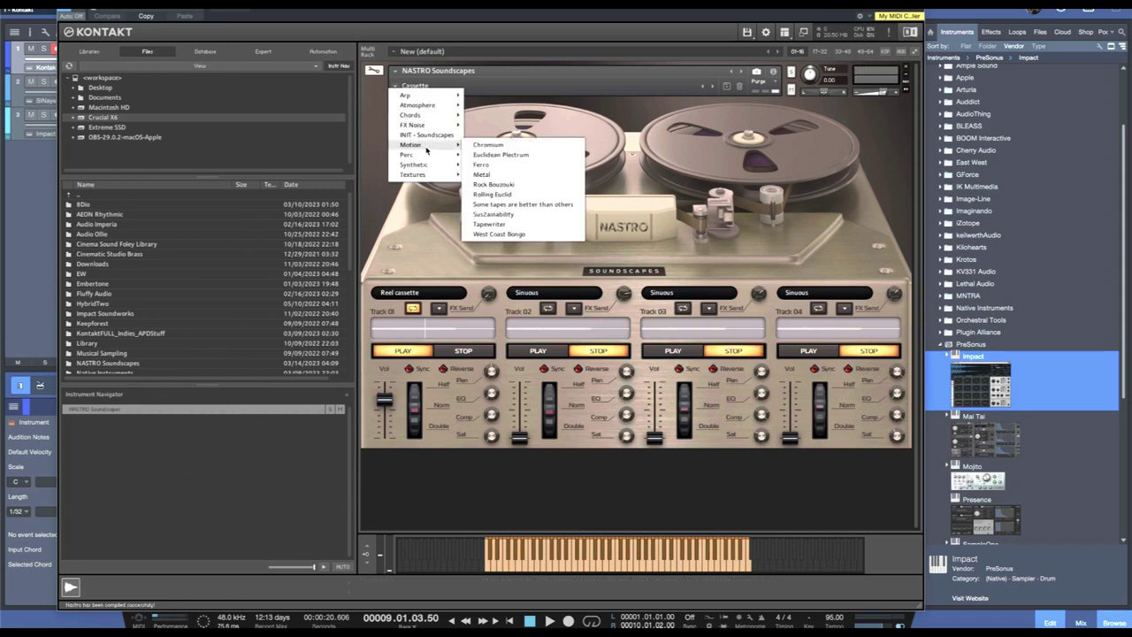
{"action": "left_click", "coordinate": [486, 145]}
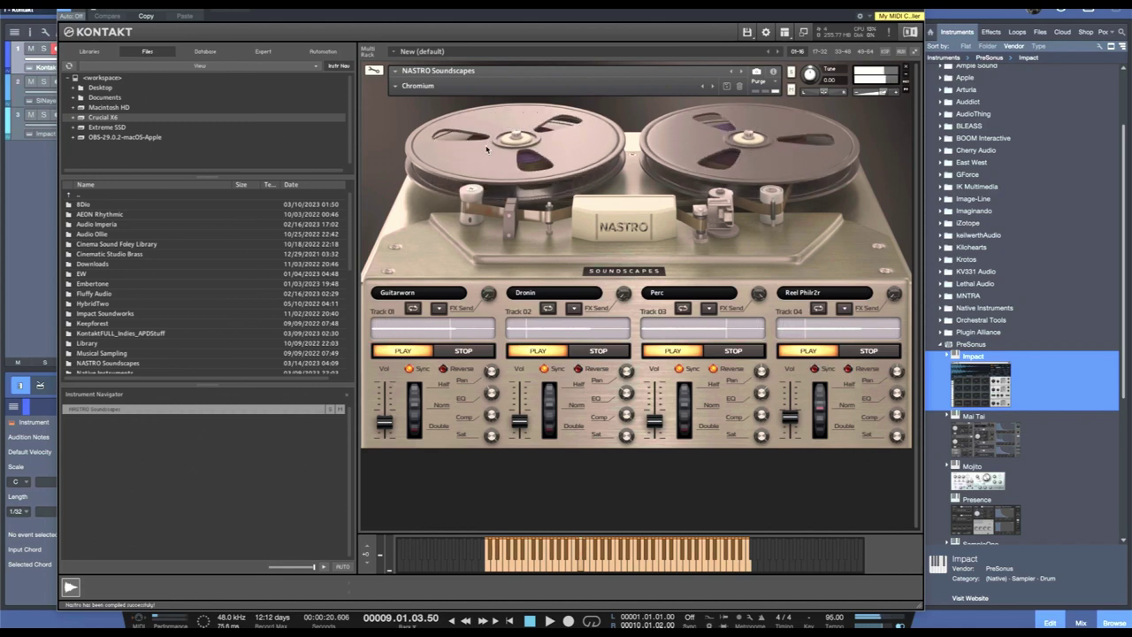
Load the Rock Bouzouki snapshot and the Sus2ainability snapshot in turn from the Motion category
{"action": "left_click", "coordinate": [415, 92]}
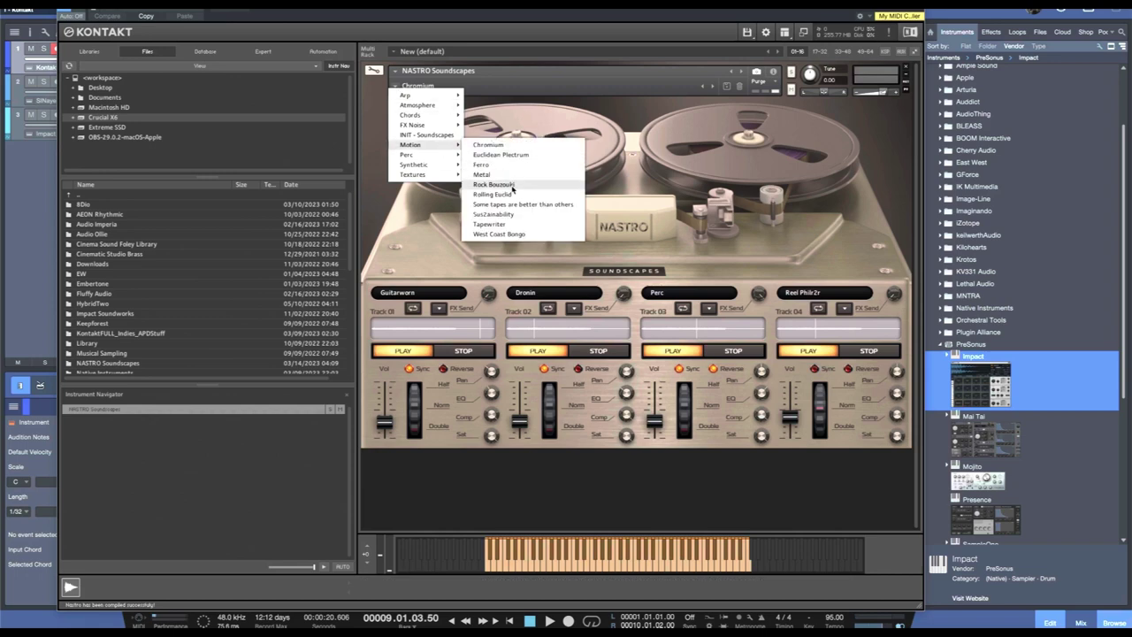
{"action": "left_click", "coordinate": [518, 184]}
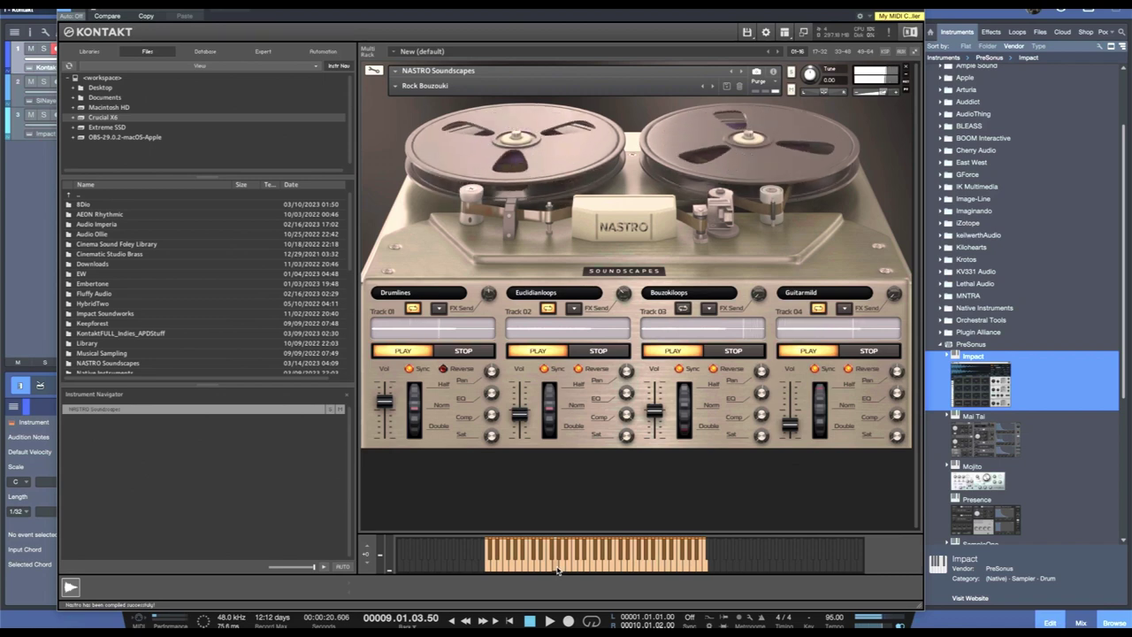
{"action": "left_click", "coordinate": [420, 85]}
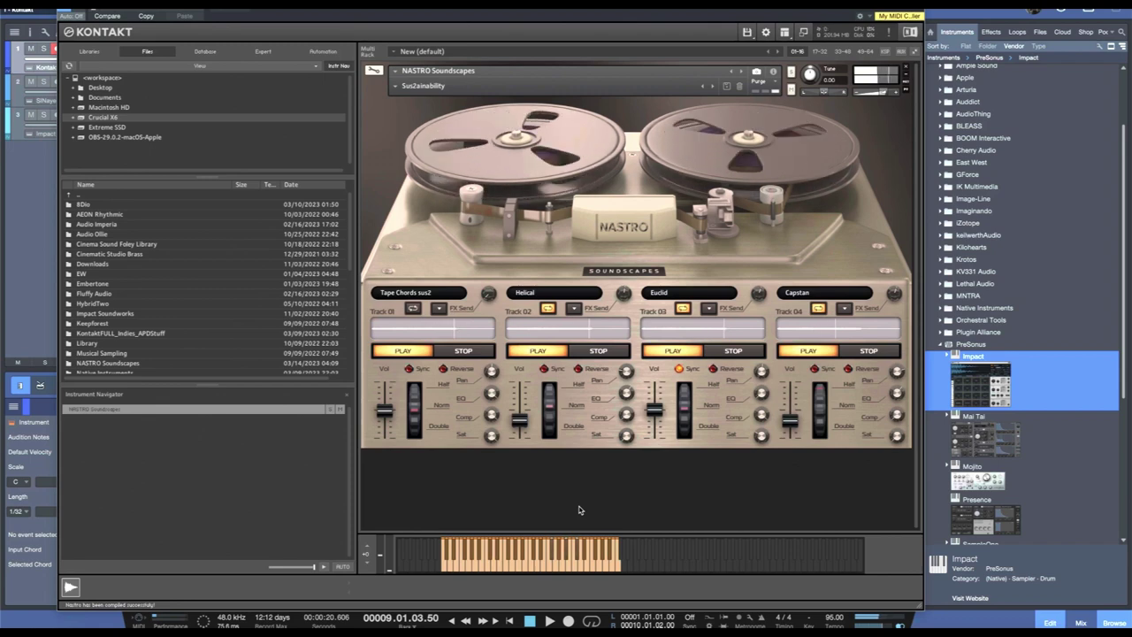
Load the Ambient Playground snapshot from the Perc category, audition it and switch to the Ambient Marimbas snapshot
{"action": "left_click", "coordinate": [396, 89]}
{"action": "mouse_move", "coordinate": [438, 157]}
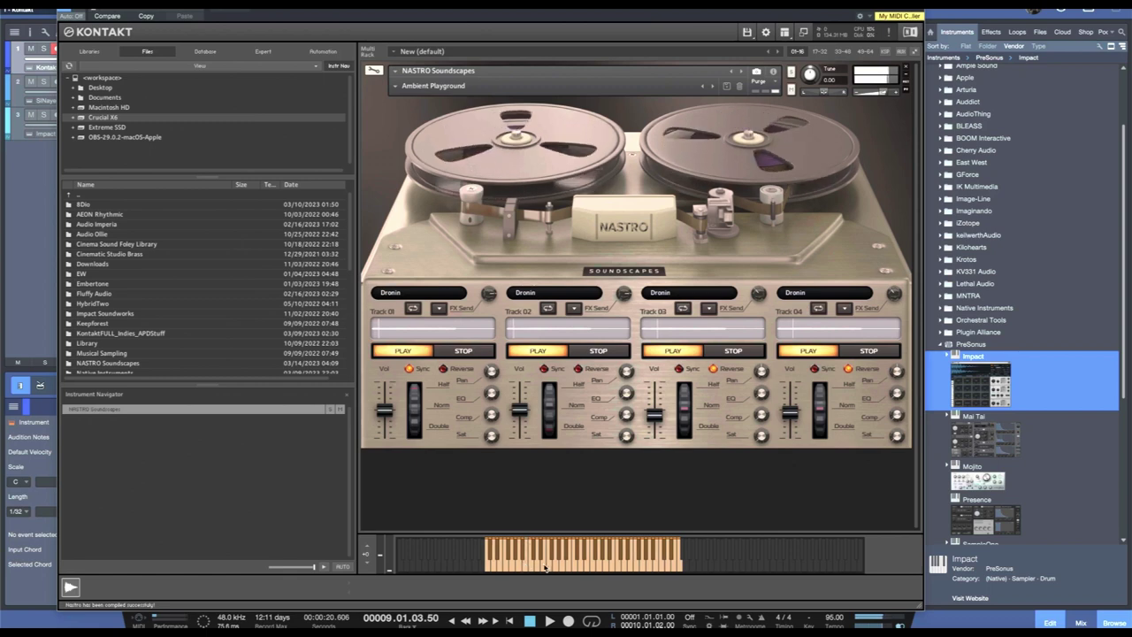
{"action": "left_click", "coordinate": [650, 570]}
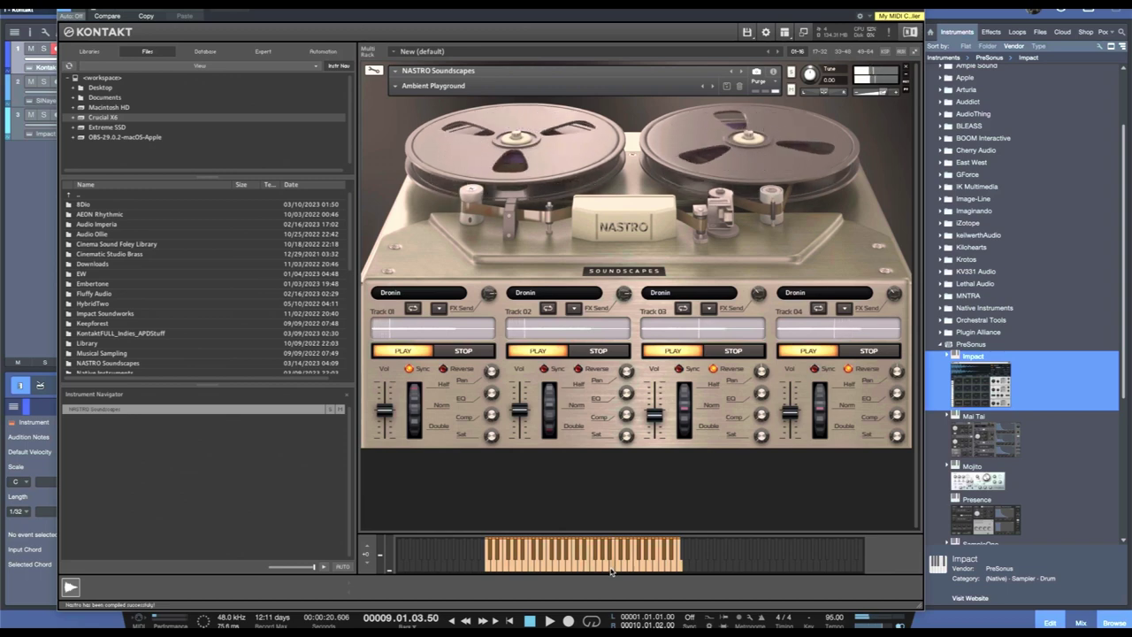
{"action": "left_click", "coordinate": [695, 89]}
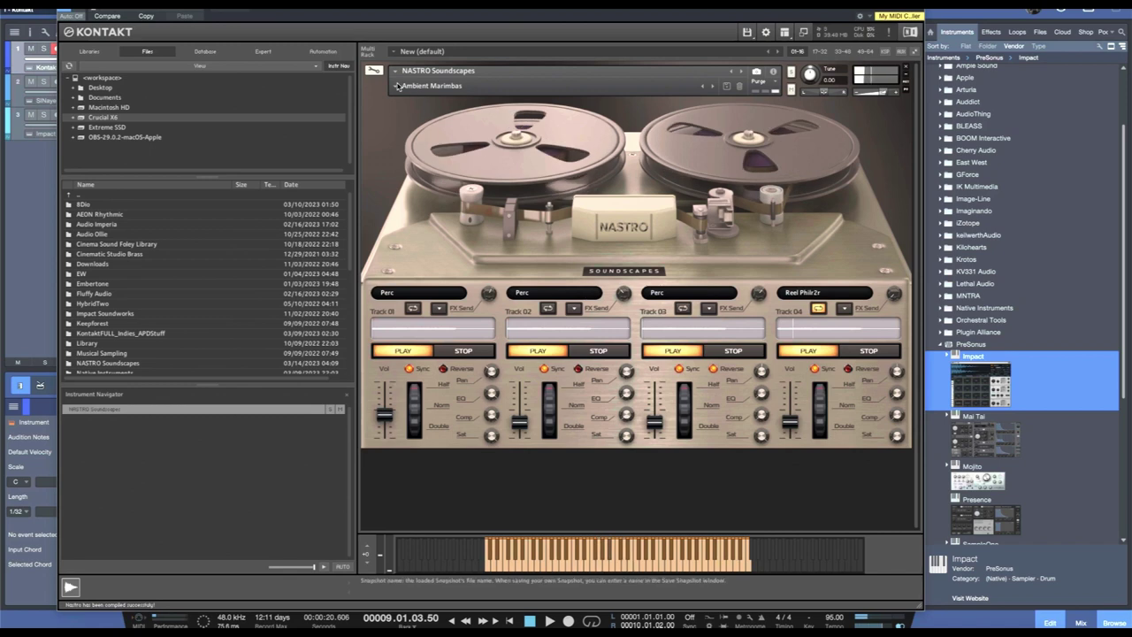
Load the Ground control to Major Tape snapshot from the Synthetic category
{"action": "left_click", "coordinate": [425, 86]}
{"action": "mouse_move", "coordinate": [419, 166]}
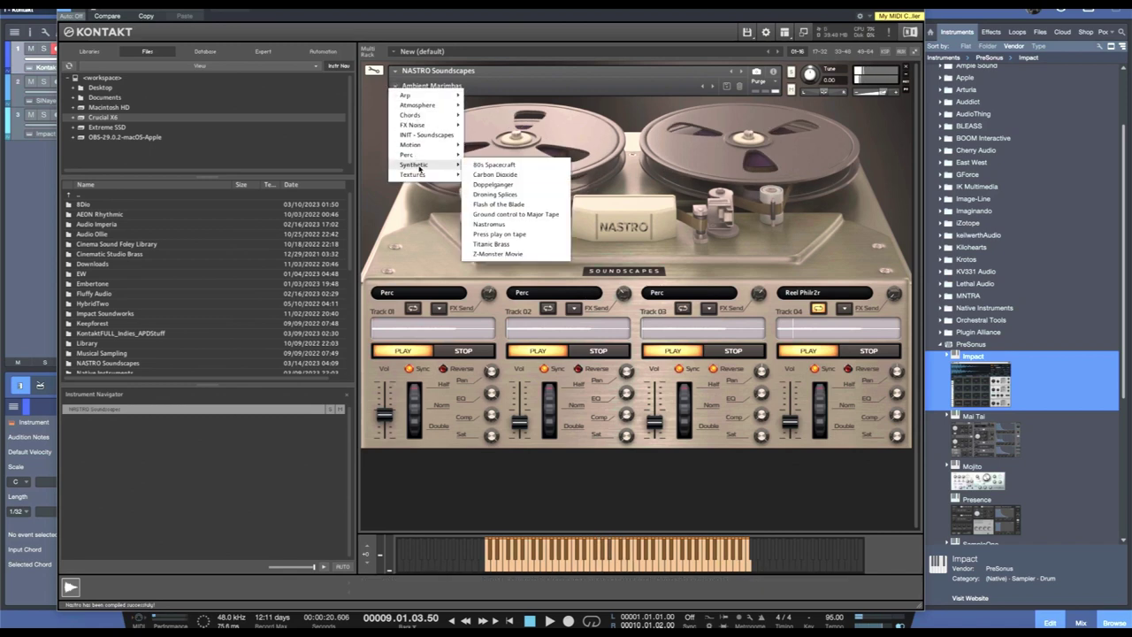
{"action": "left_click", "coordinate": [528, 216]}
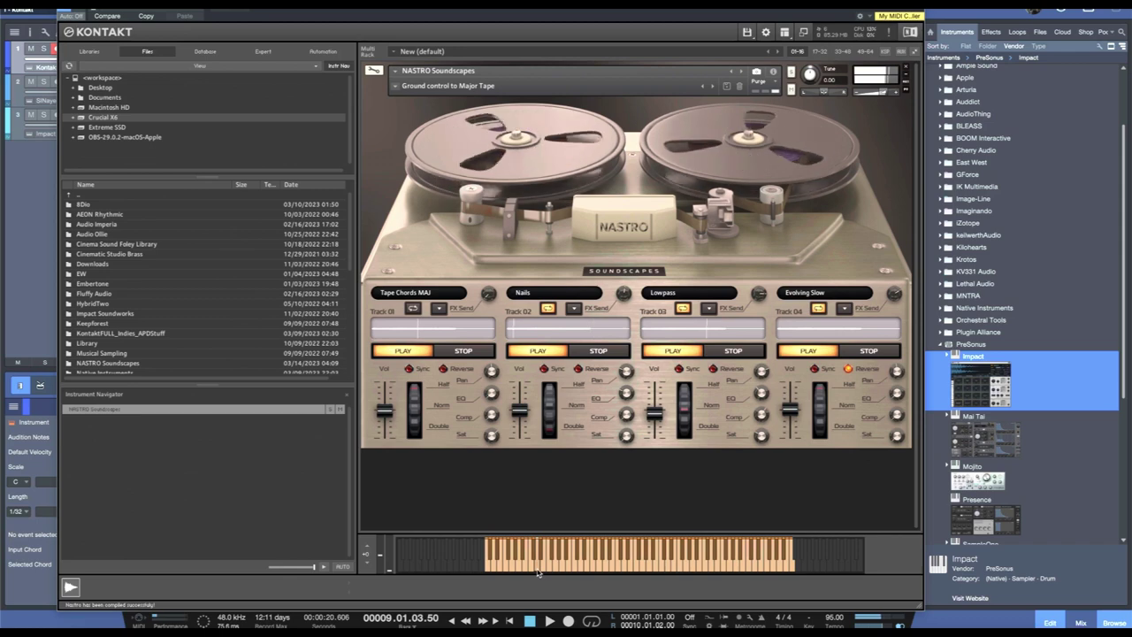
Load the 80s Spacecraft snapshot from the Synthetic category and audition it with a few low notes
{"action": "left_click", "coordinate": [394, 86]}
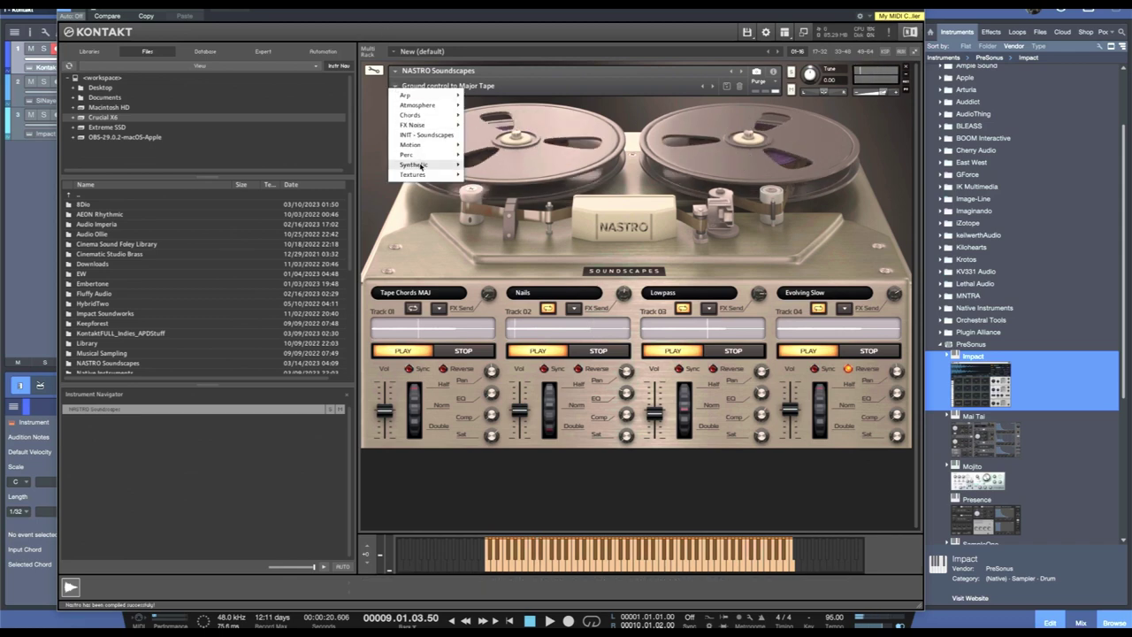
{"action": "mouse_move", "coordinate": [430, 166]}
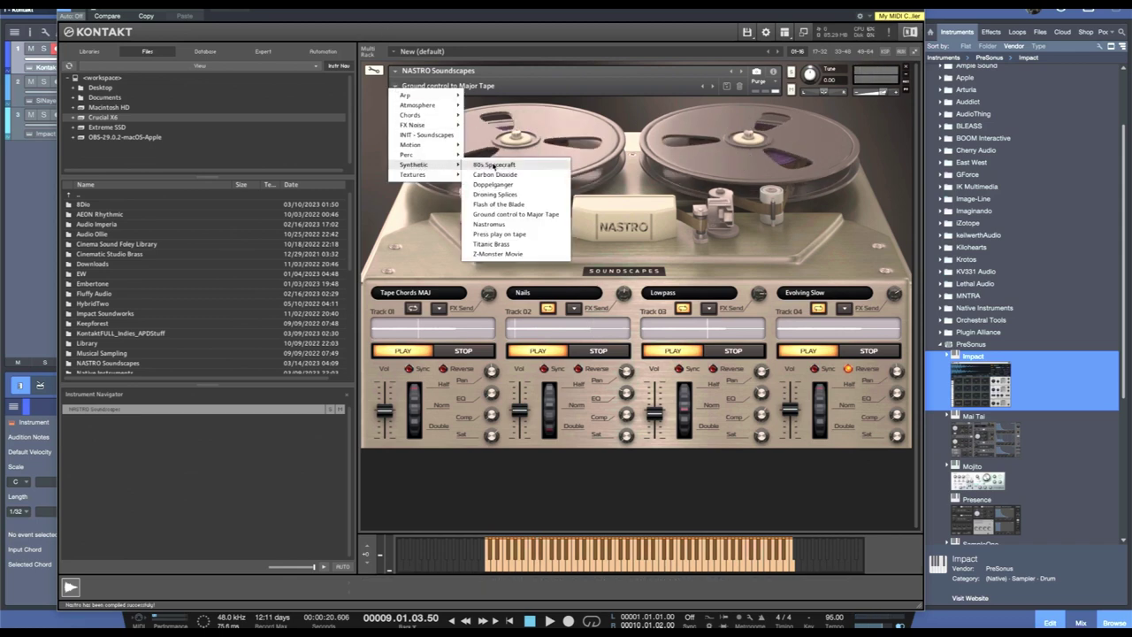
{"action": "left_click", "coordinate": [493, 165]}
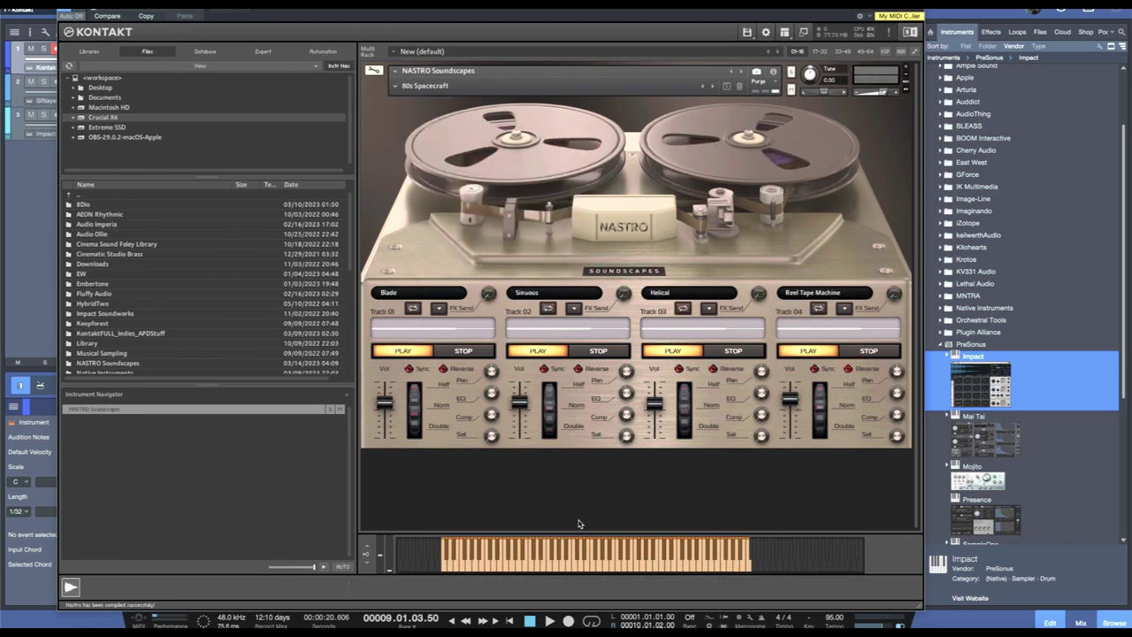
{"action": "left_click", "coordinate": [534, 568]}
{"action": "left_click", "coordinate": [512, 572]}
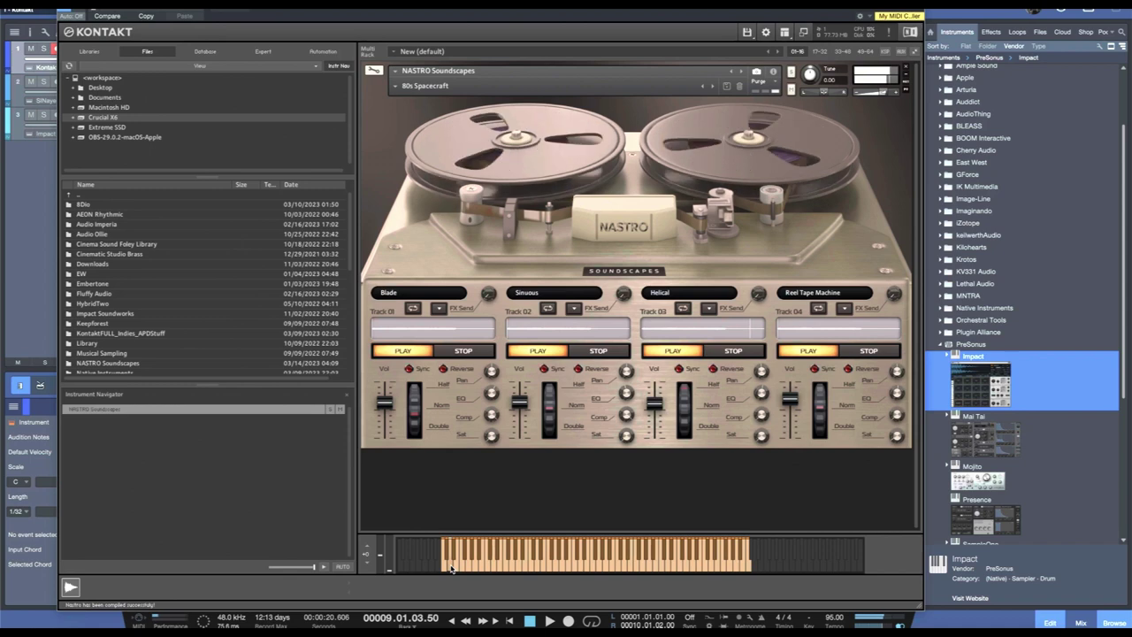
Load the Hissin' & Wobblin' snapshot from the Textures category
{"action": "left_click", "coordinate": [424, 84]}
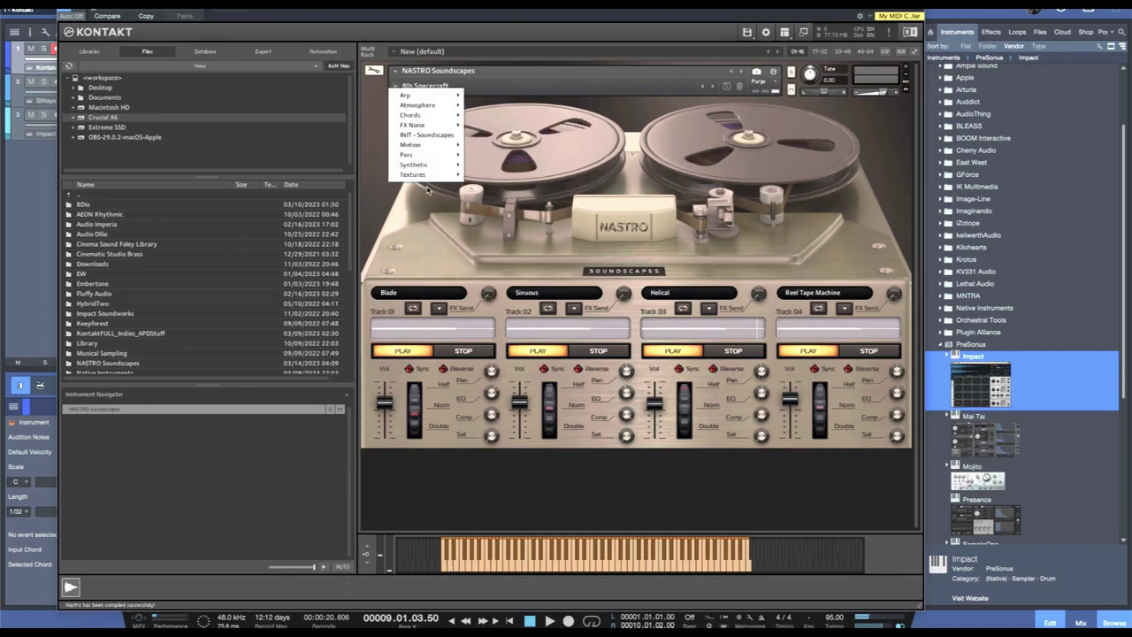
{"action": "mouse_move", "coordinate": [441, 175]}
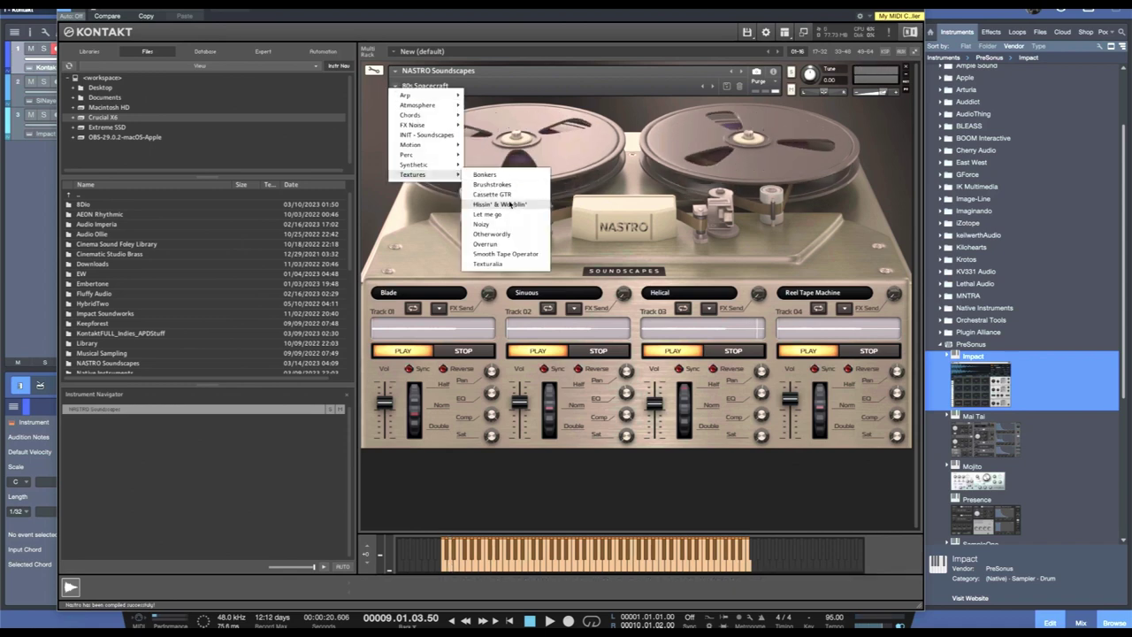
{"action": "left_click", "coordinate": [510, 204]}
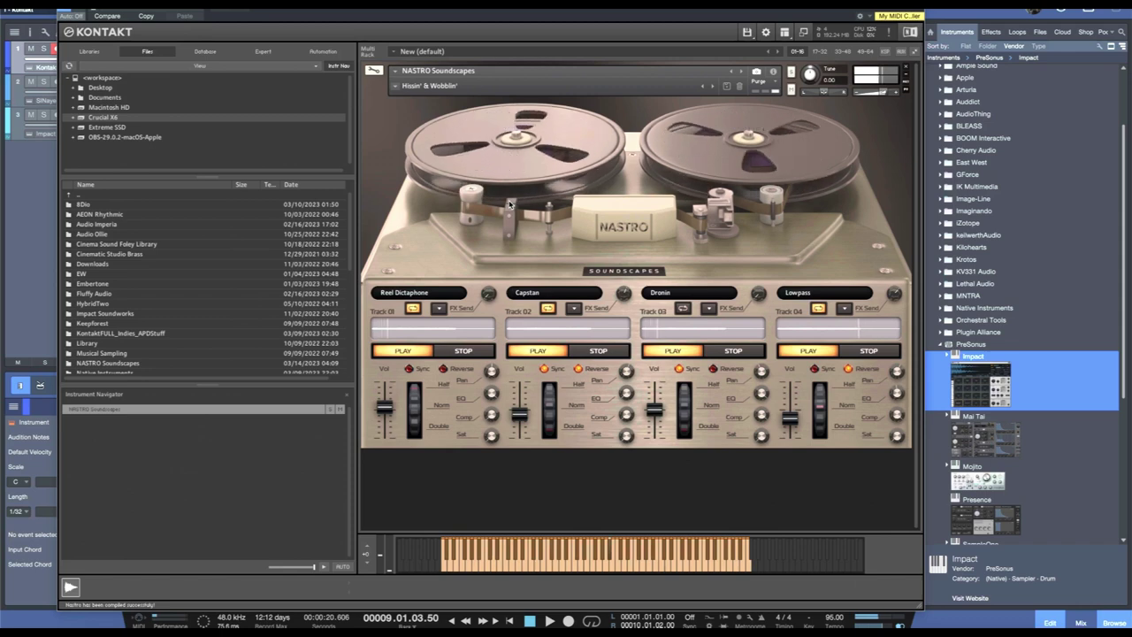